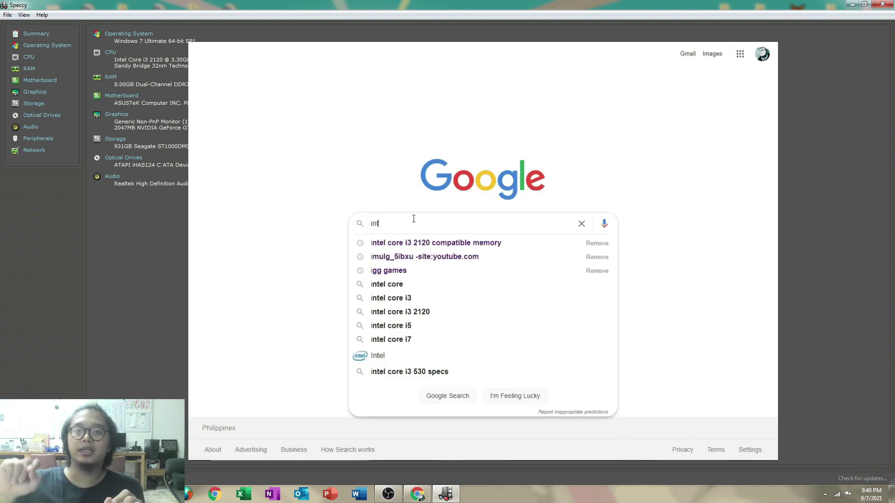
Search Google for "intel core i3 2120 compatible memory" and read the processor's memory specifications
{"action": "type", "text": "12"}
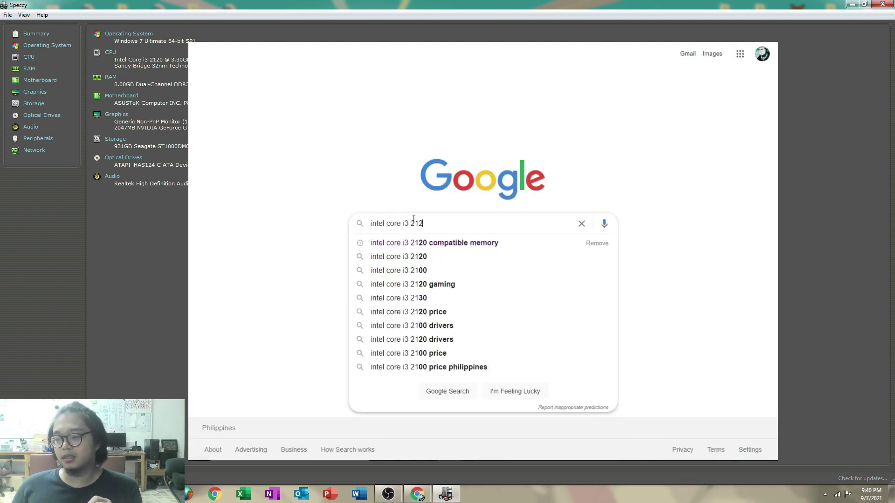
{"action": "type", "text": "0 compatible memory"}
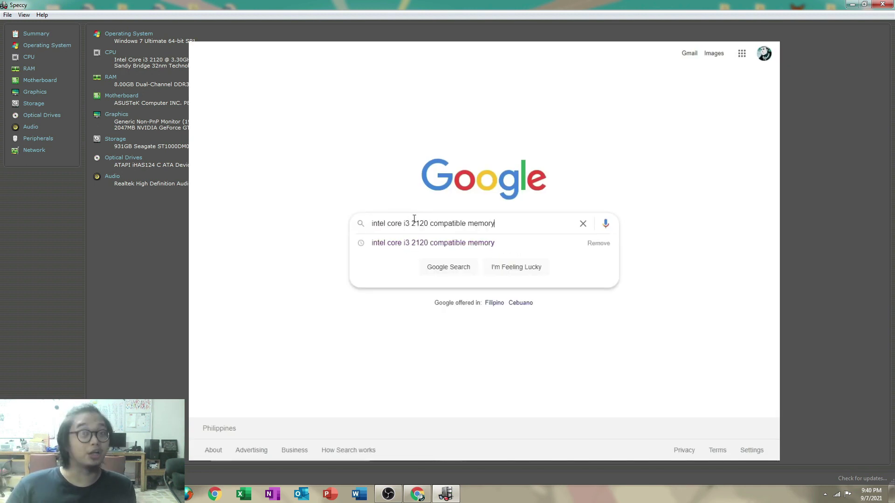
{"action": "key", "text": "Return"}
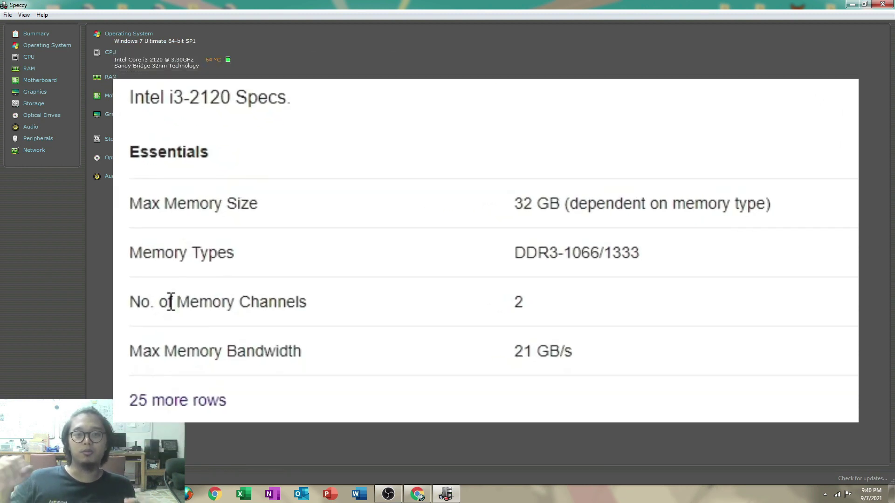
{"action": "left_click_drag", "start_coordinate": [605, 228], "coordinate": [160, 228]}
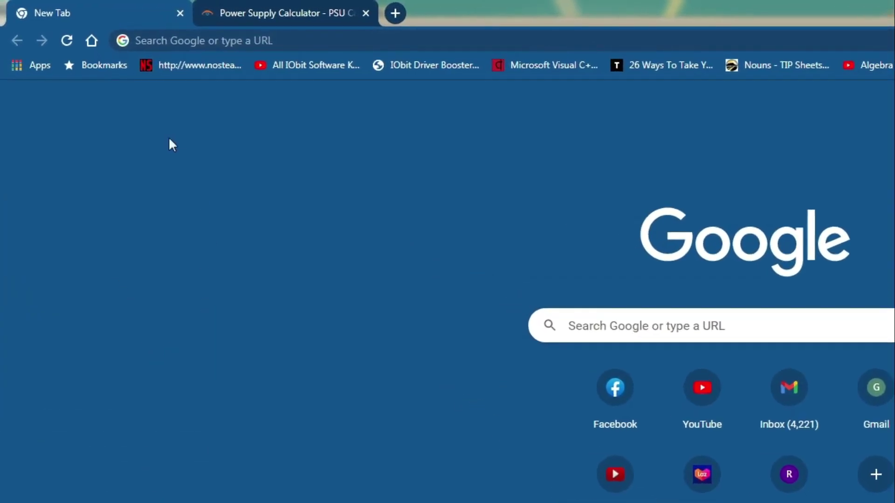
Search for "psu calculator", open the Outervision Power Supply Calculator, and close the duplicate calculator page
{"action": "left_click", "coordinate": [170, 42]}
{"action": "type", "text": "psu calculator"}
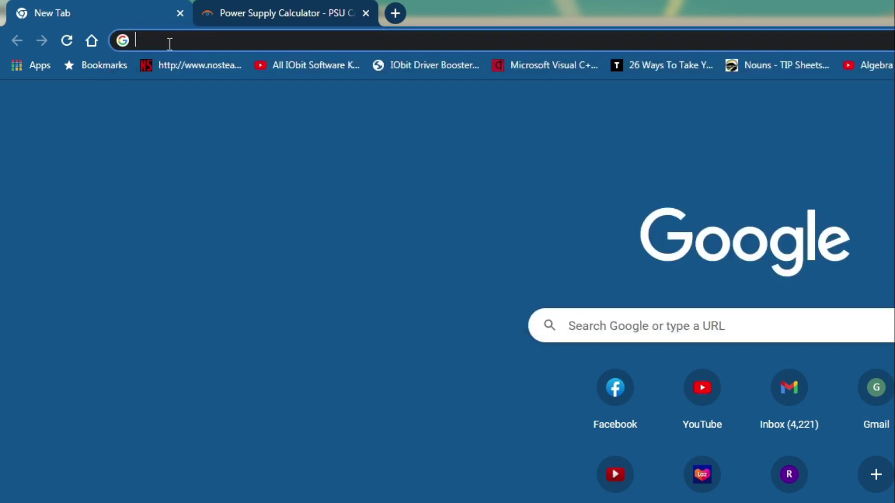
{"action": "left_click", "coordinate": [170, 42]}
{"action": "type", "text": "psu cal"}
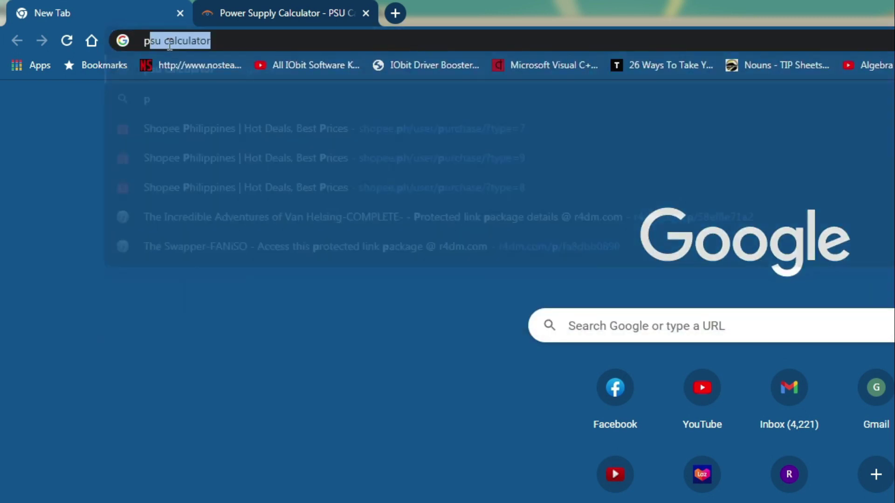
{"action": "key", "text": "Return"}
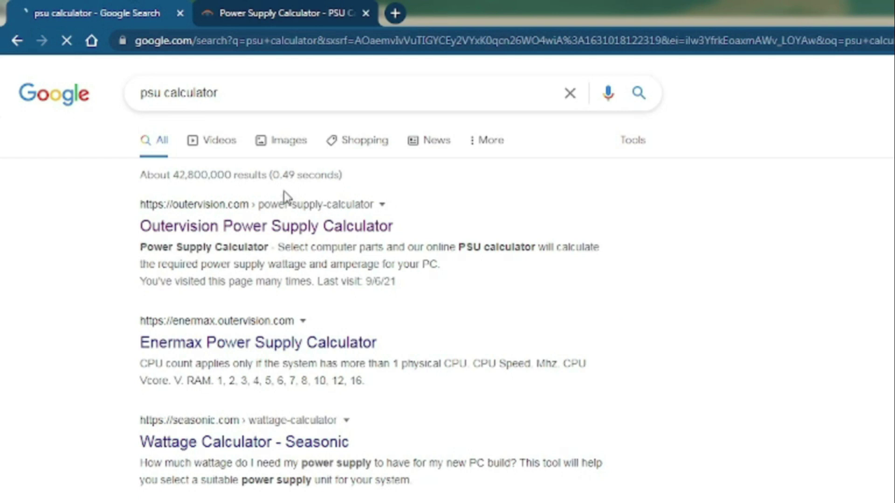
{"action": "left_click", "coordinate": [285, 208]}
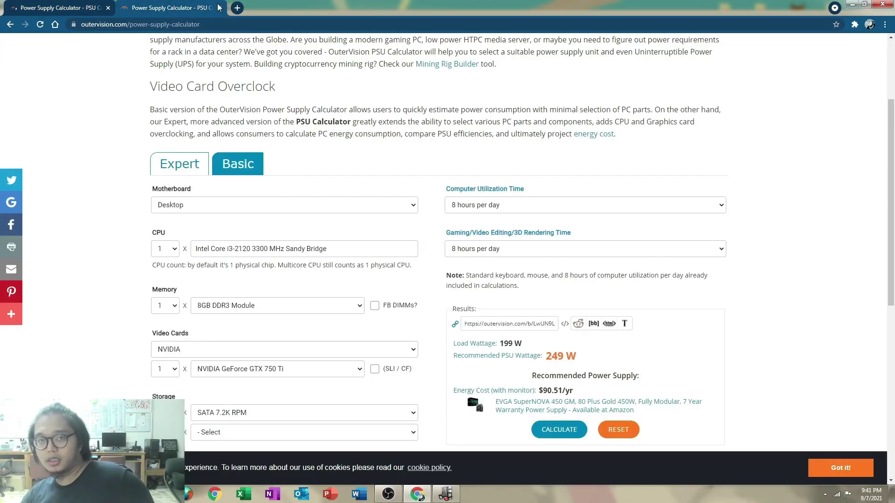
{"action": "left_click", "coordinate": [220, 7]}
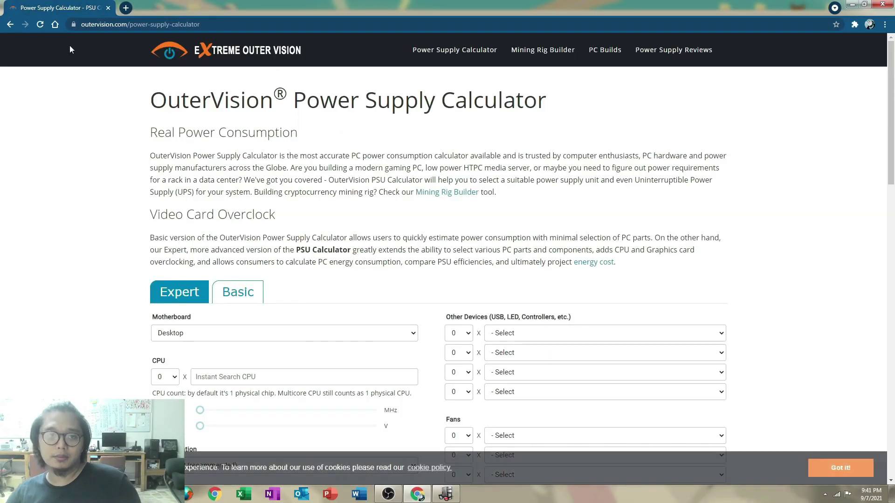
Look over the Expert form of the calculator and switch it to the Basic version
{"action": "scroll", "coordinate": [199, 214], "scroll_direction": "down", "scroll_amount": 15}
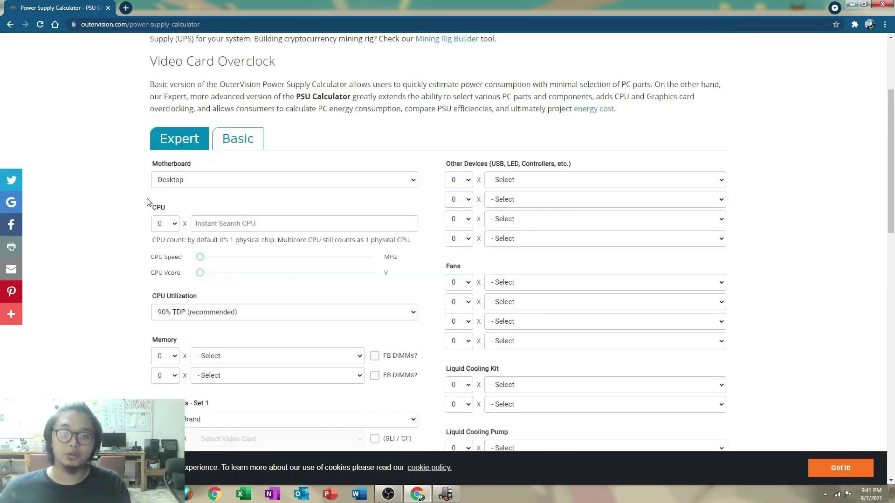
{"action": "scroll", "coordinate": [229, 248], "scroll_direction": "up", "scroll_amount": 15}
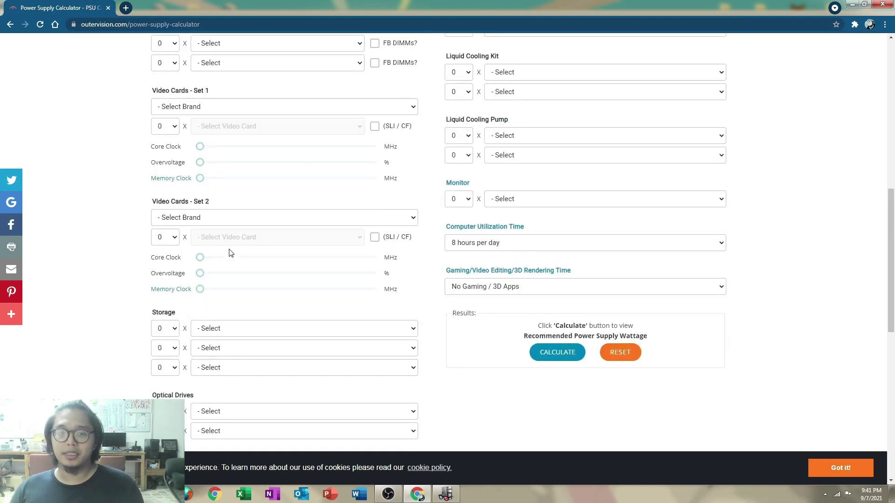
{"action": "left_click", "coordinate": [240, 285]}
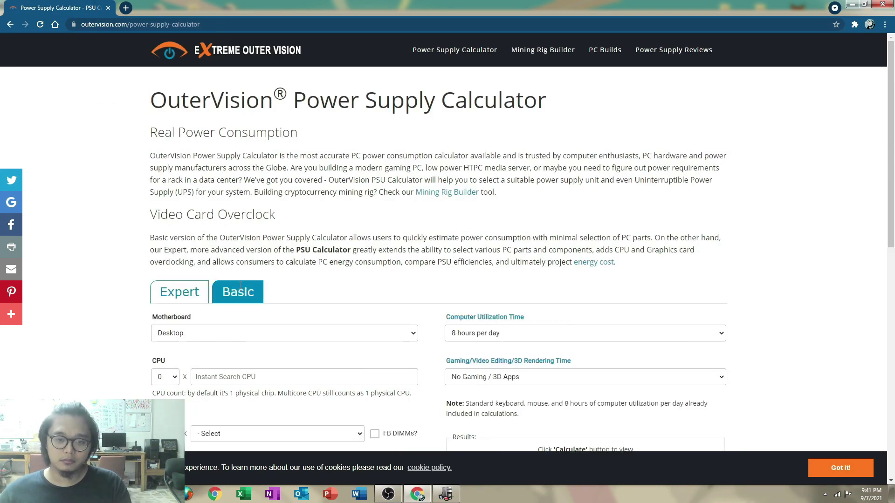
{"action": "left_click", "coordinate": [199, 294]}
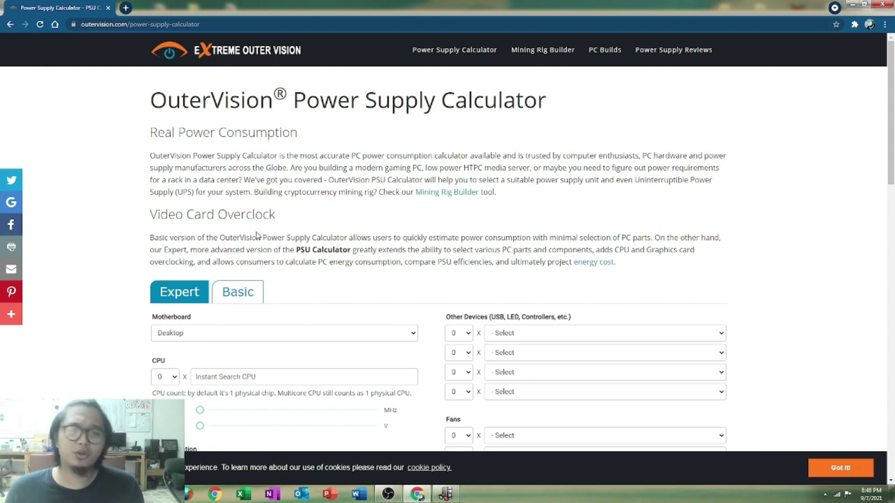
{"action": "scroll", "coordinate": [256, 236], "scroll_direction": "down", "scroll_amount": 3}
{"action": "scroll", "coordinate": [319, 255], "scroll_direction": "down", "scroll_amount": 1}
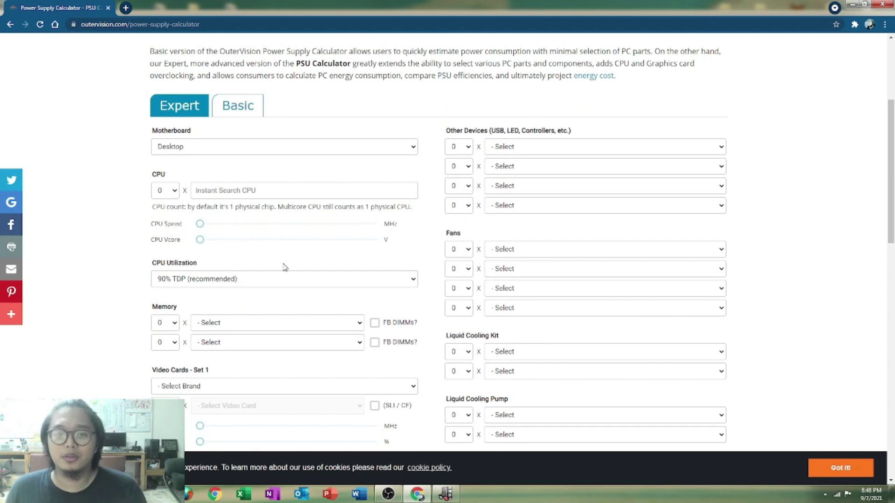
{"action": "left_click", "coordinate": [247, 99]}
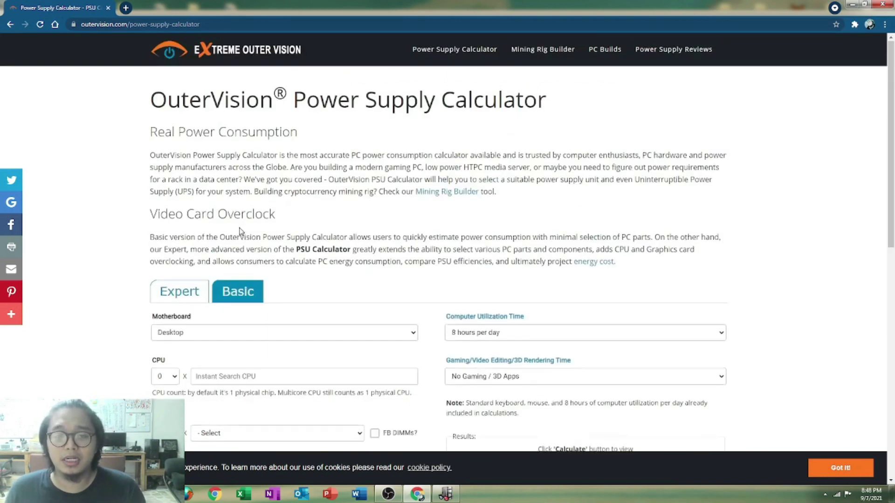
Go through the available motherboard types, try Mini-ITX, and set the motherboard to Desktop
{"action": "scroll", "coordinate": [244, 225], "scroll_direction": "down", "scroll_amount": 6}
{"action": "scroll", "coordinate": [244, 225], "scroll_direction": "up", "scroll_amount": 1}
{"action": "left_click", "coordinate": [233, 112]}
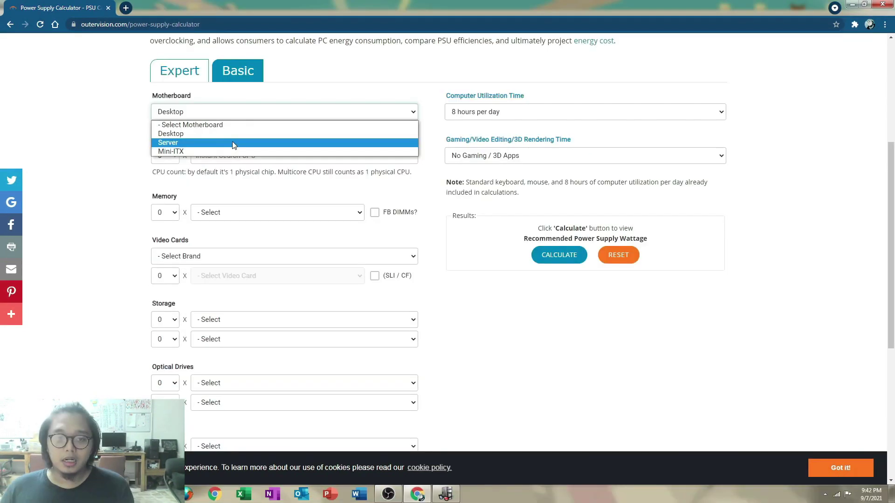
{"action": "left_click", "coordinate": [212, 152]}
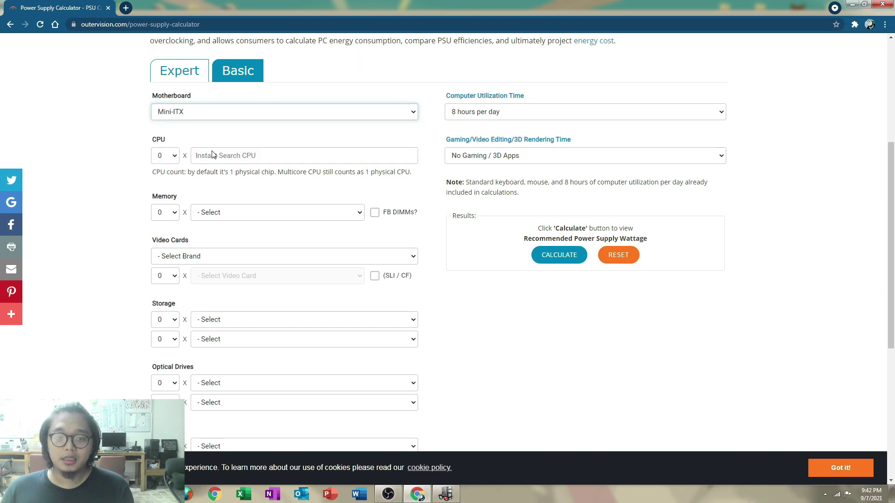
{"action": "left_click", "coordinate": [216, 117]}
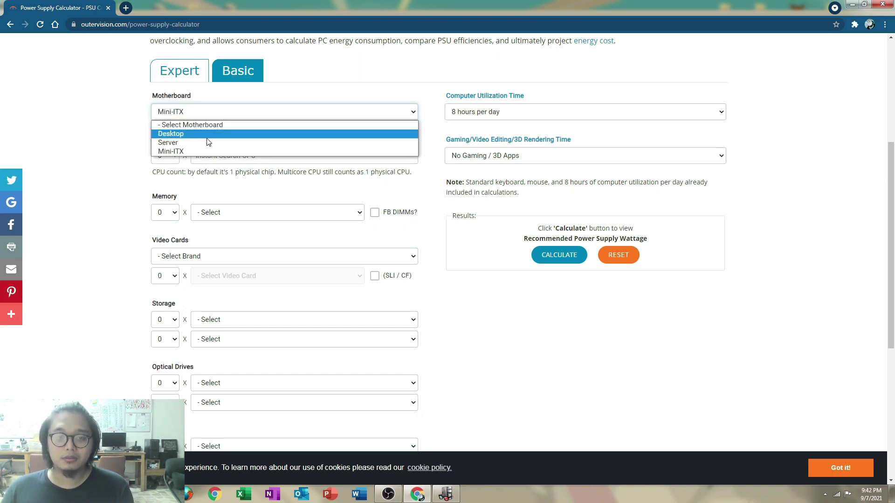
{"action": "left_click", "coordinate": [207, 138]}
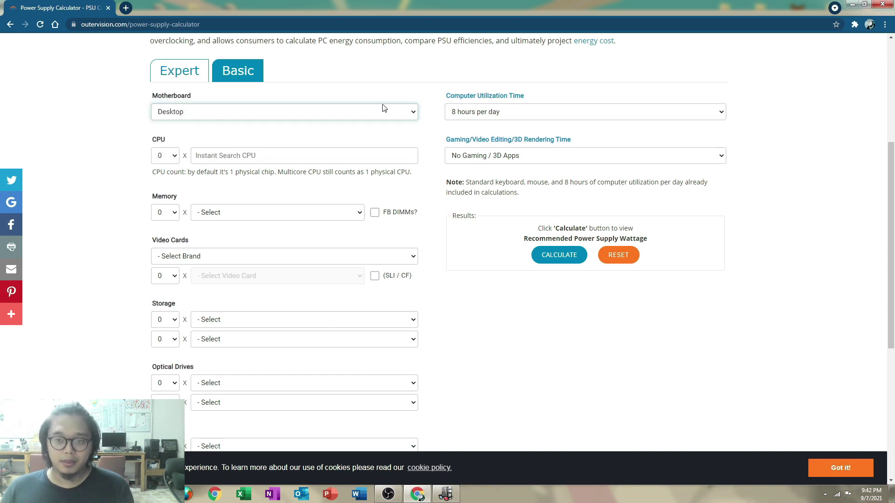
{"action": "left_click", "coordinate": [176, 111]}
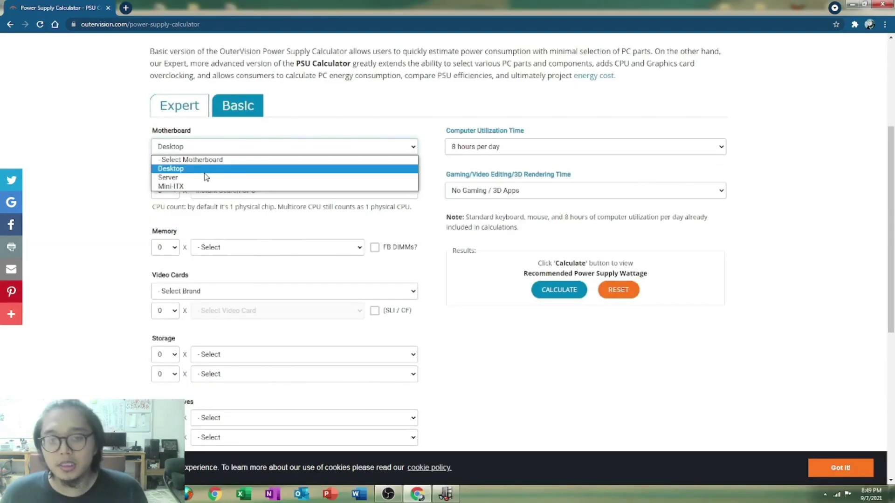
{"action": "left_click", "coordinate": [205, 172]}
{"action": "left_click", "coordinate": [210, 146]}
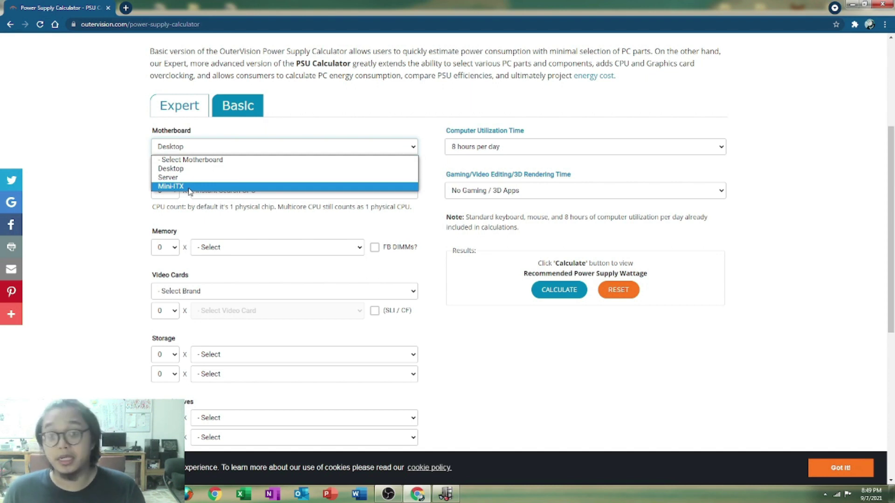
{"action": "left_click", "coordinate": [200, 170]}
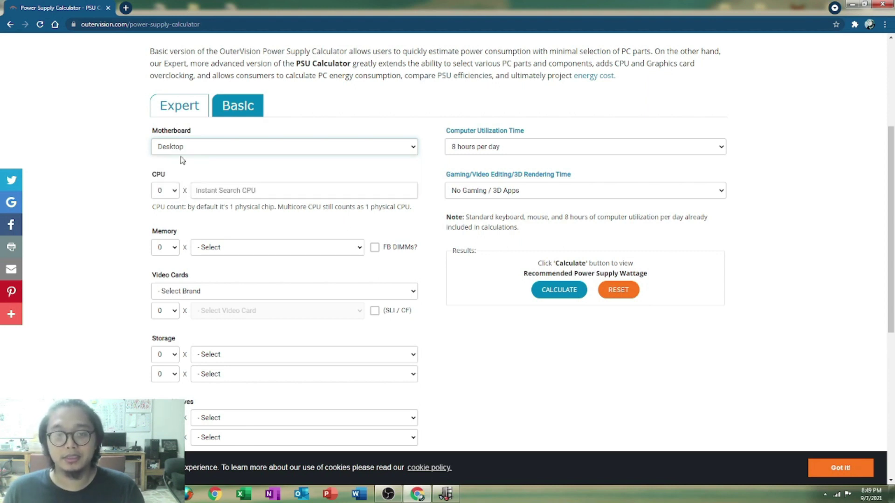
Check the processor model in Speccy and set the CPU to 1 x Intel Core i3-2120 3300 MHz Sandy Bridge
{"action": "scroll", "coordinate": [298, 345], "scroll_direction": "down", "scroll_amount": 2}
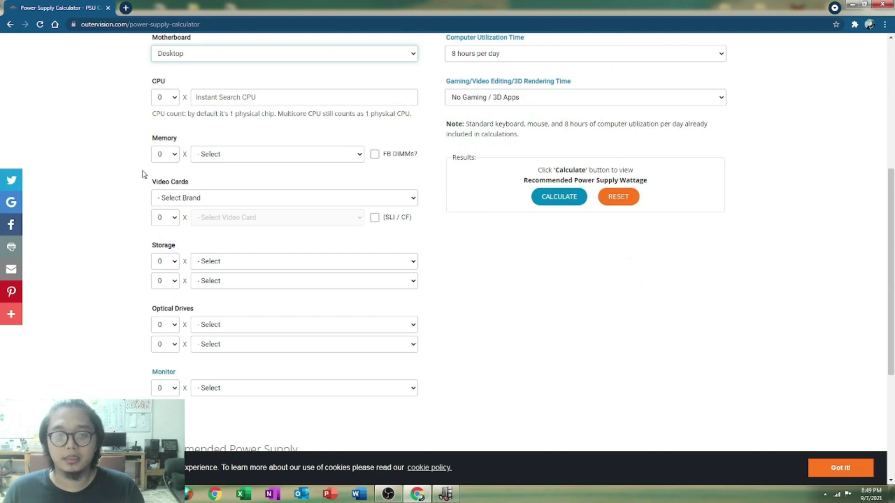
{"action": "scroll", "coordinate": [160, 112], "scroll_direction": "up", "scroll_amount": 1}
{"action": "left_click", "coordinate": [172, 148]}
{"action": "left_click", "coordinate": [167, 172]}
{"action": "left_click", "coordinate": [208, 141]}
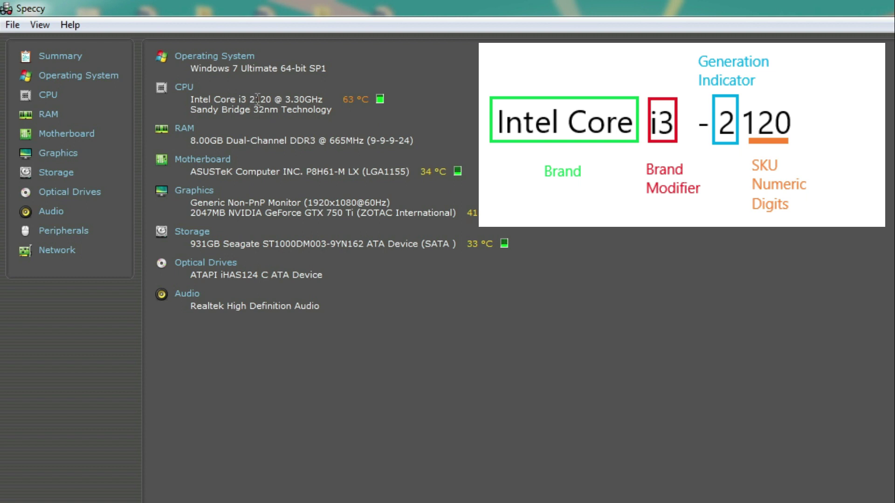
{"action": "left_click_drag", "start_coordinate": [245, 95], "coordinate": [255, 105]}
{"action": "left_click_drag", "start_coordinate": [248, 100], "coordinate": [253, 101]}
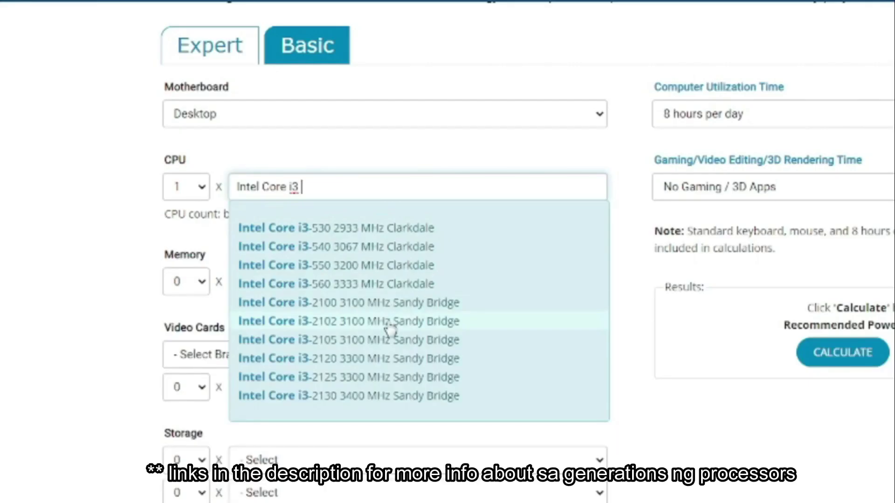
{"action": "left_click", "coordinate": [388, 360]}
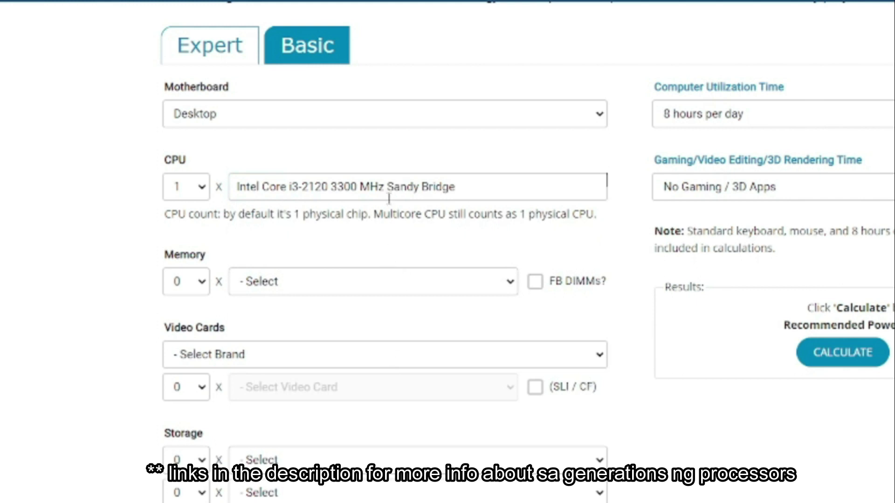
Set the memory quantity to 2, try the 4GB DDR4 Module, and change the module type to 4GB DDR3 Module
{"action": "scroll", "coordinate": [351, 369], "scroll_direction": "down", "scroll_amount": 3}
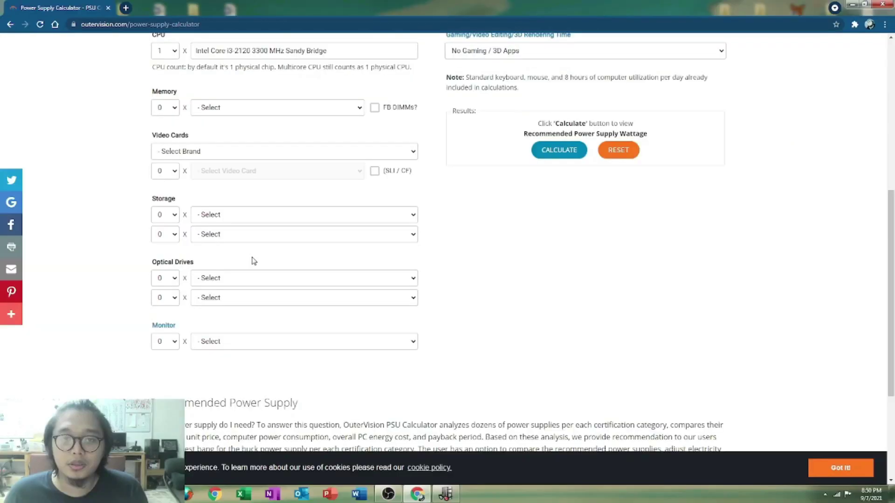
{"action": "scroll", "coordinate": [253, 261], "scroll_direction": "up", "scroll_amount": 2}
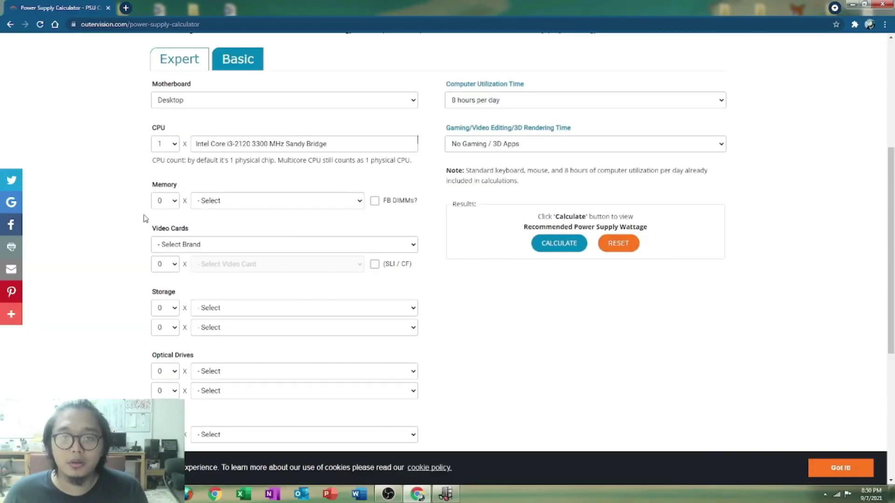
{"action": "left_click", "coordinate": [166, 201]}
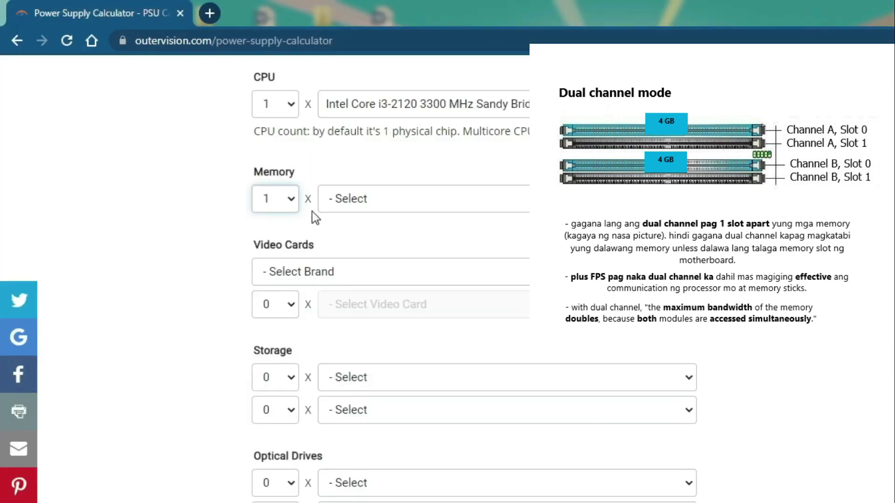
{"action": "left_click", "coordinate": [291, 201]}
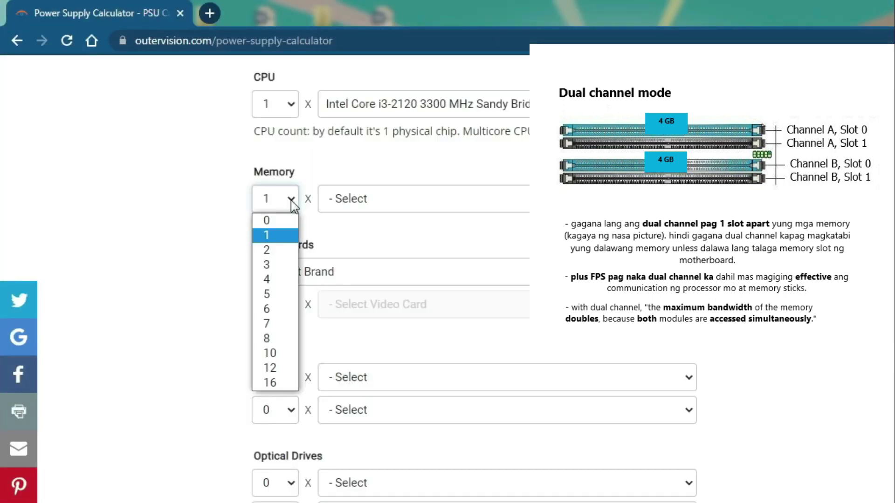
{"action": "left_click", "coordinate": [269, 248]}
{"action": "left_click", "coordinate": [350, 208]}
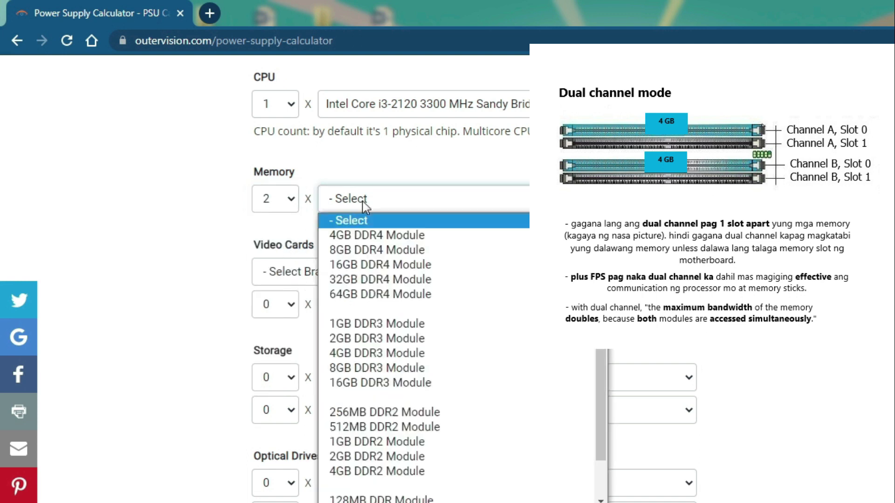
{"action": "left_click", "coordinate": [373, 232]}
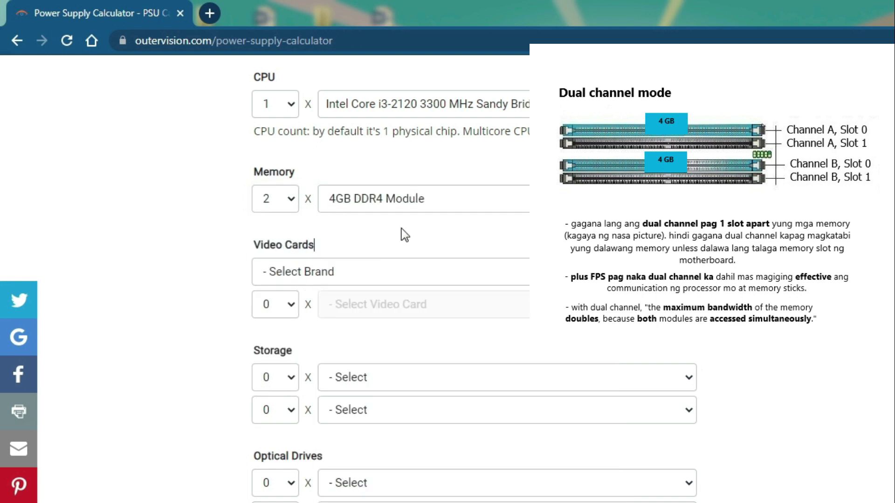
{"action": "left_click", "coordinate": [424, 201]}
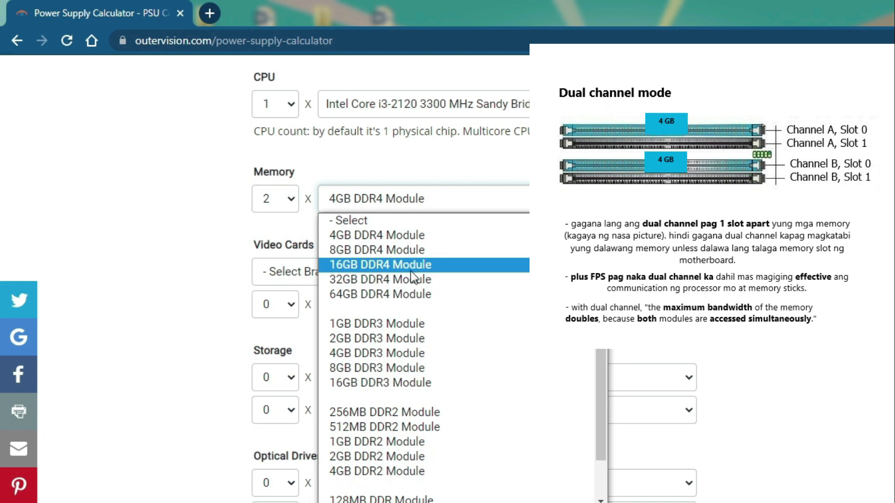
{"action": "left_click", "coordinate": [412, 354]}
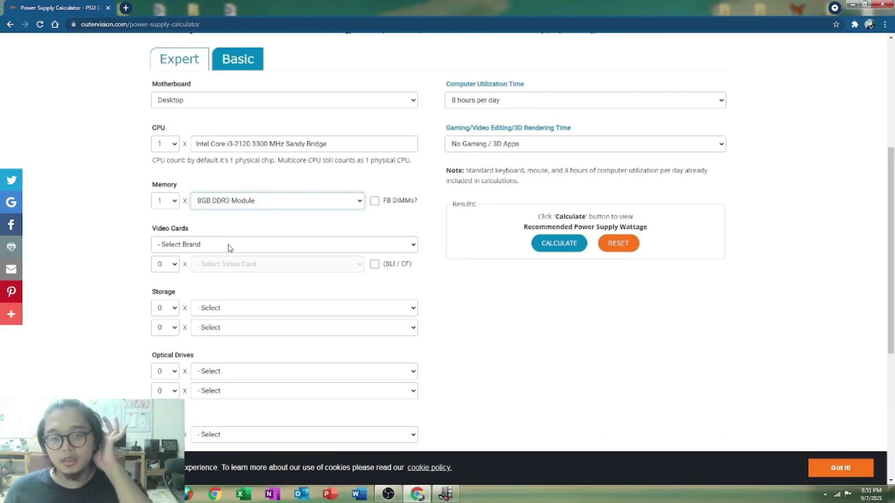
Set the video card brand to NVIDIA and look over the available card quantities and brands
{"action": "left_click", "coordinate": [229, 247]}
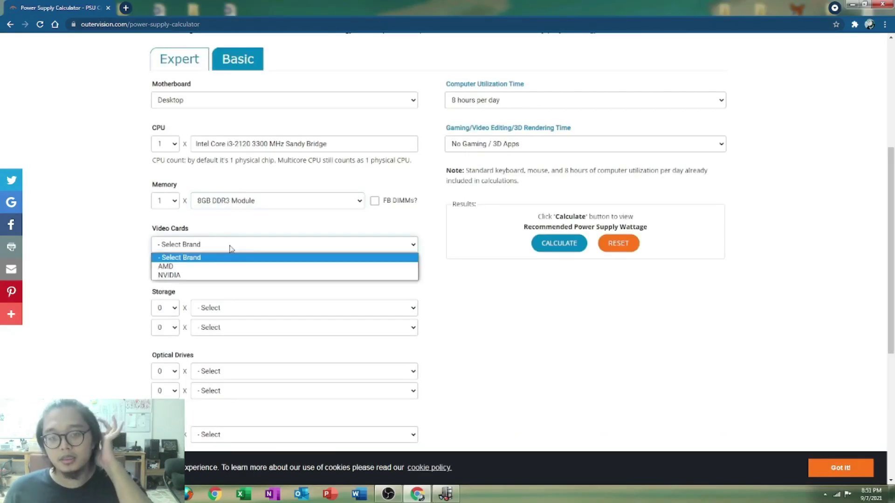
{"action": "left_click", "coordinate": [209, 276]}
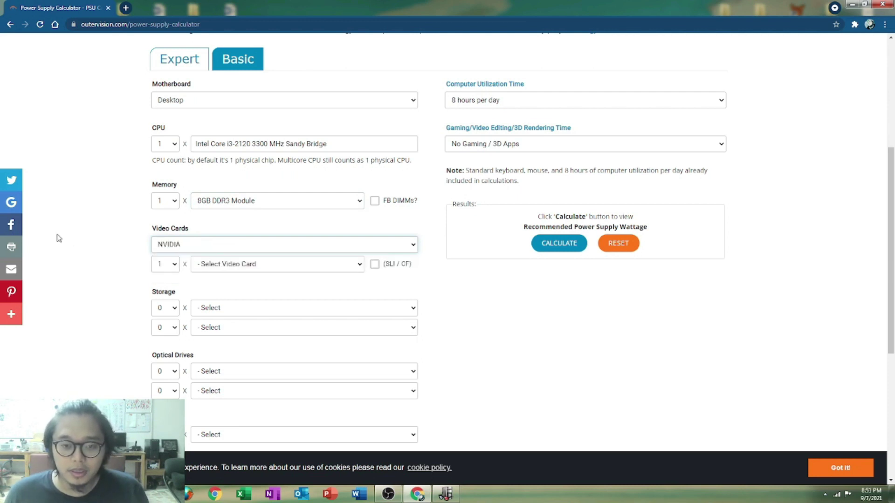
{"action": "scroll", "coordinate": [152, 176], "scroll_direction": "down", "scroll_amount": 2}
{"action": "left_click", "coordinate": [173, 173]}
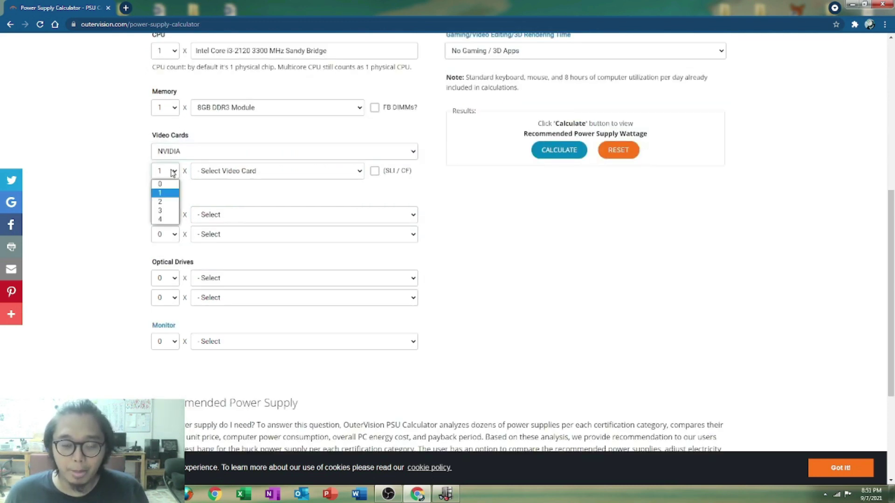
{"action": "left_click", "coordinate": [182, 152]}
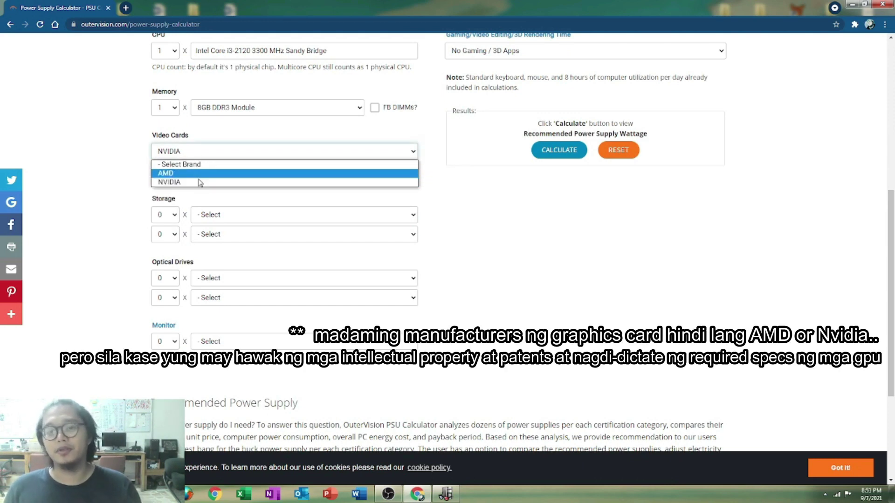
{"action": "left_click", "coordinate": [101, 162]}
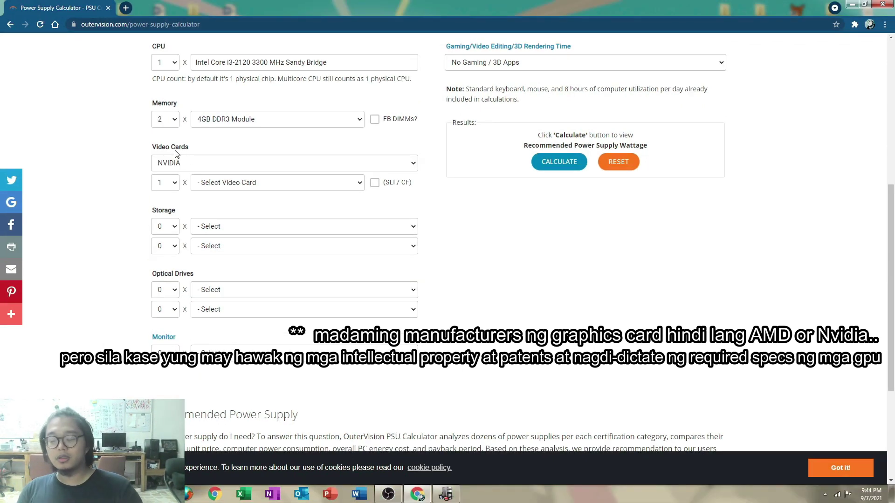
{"action": "left_click", "coordinate": [193, 163]}
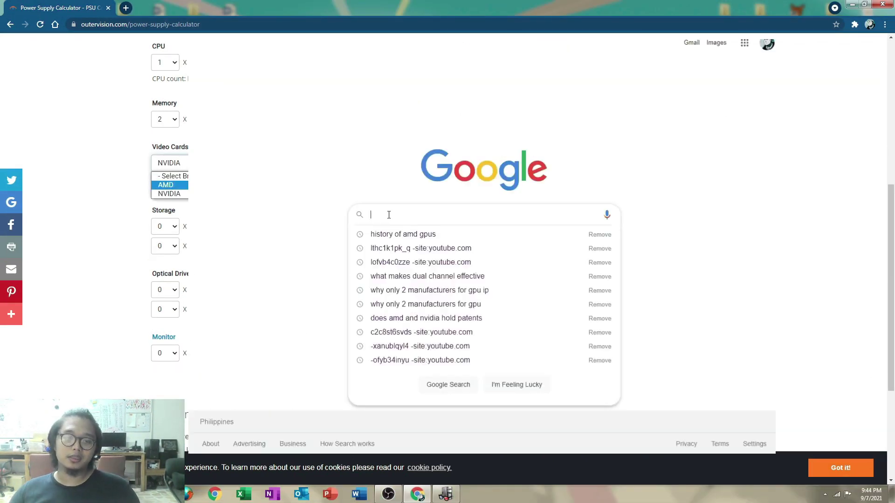
Search Google for "nvdia history gpus" and open Wikipedia's List of Nvidia graphics processing units
{"action": "key", "text": "BackSpace"}
{"action": "type", "text": "nvd"}
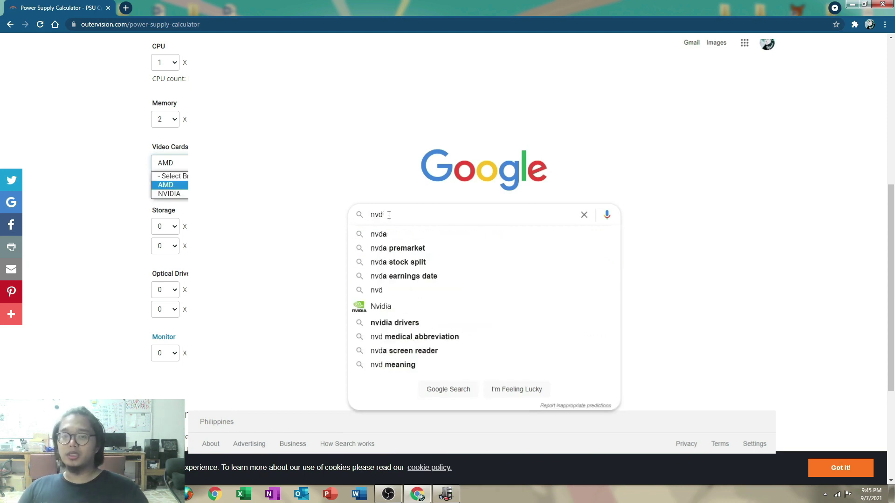
{"action": "type", "text": "ia history gpus"}
{"action": "key", "text": "Return"}
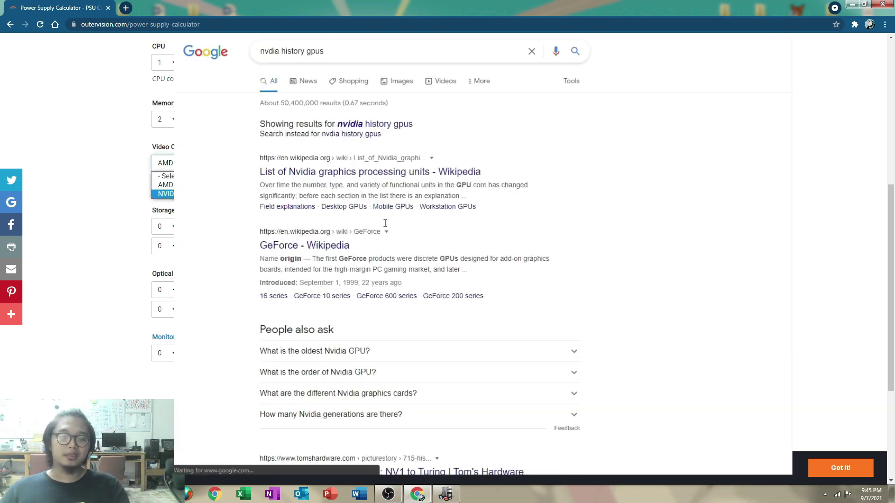
{"action": "left_click", "coordinate": [389, 173]}
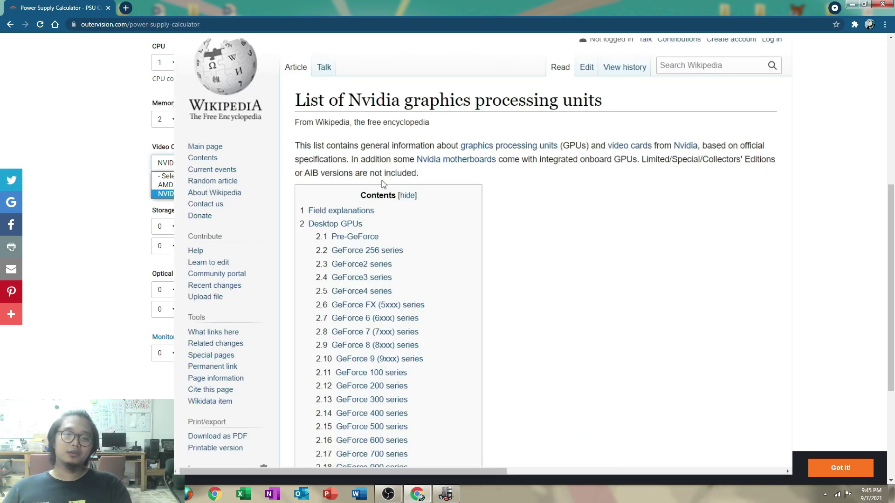
Look through the Nvidia GPU list on Wikipedia, including the GeForce GTX 10 series notebook cards
{"action": "scroll", "coordinate": [384, 182], "scroll_direction": "down", "scroll_amount": 1}
{"action": "scroll", "coordinate": [384, 182], "scroll_direction": "down", "scroll_amount": 5}
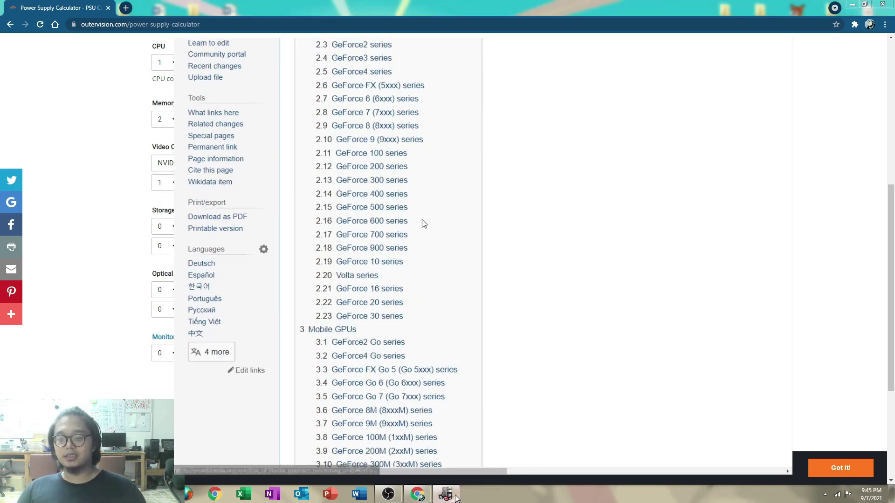
{"action": "scroll", "coordinate": [424, 223], "scroll_direction": "down", "scroll_amount": 3}
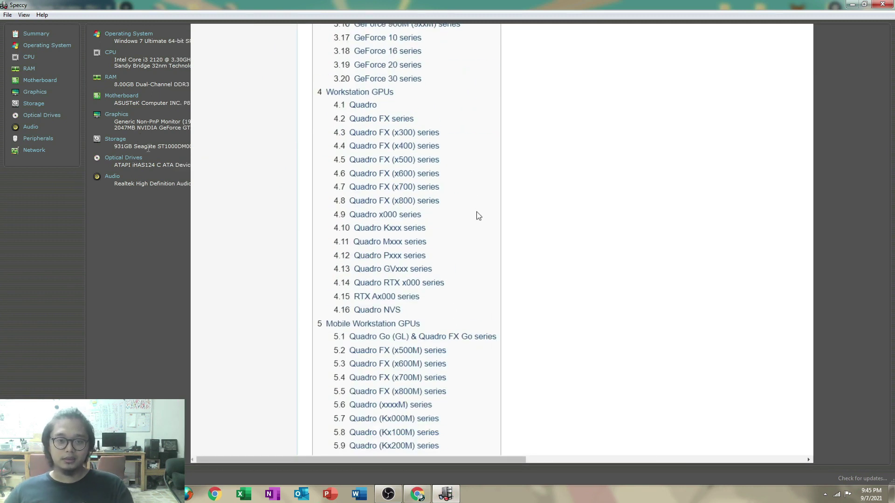
{"action": "scroll", "coordinate": [447, 289], "scroll_direction": "up", "scroll_amount": 3}
{"action": "scroll", "coordinate": [510, 363], "scroll_direction": "up", "scroll_amount": 2}
{"action": "scroll", "coordinate": [466, 252], "scroll_direction": "down", "scroll_amount": 6}
{"action": "left_click", "coordinate": [421, 134]}
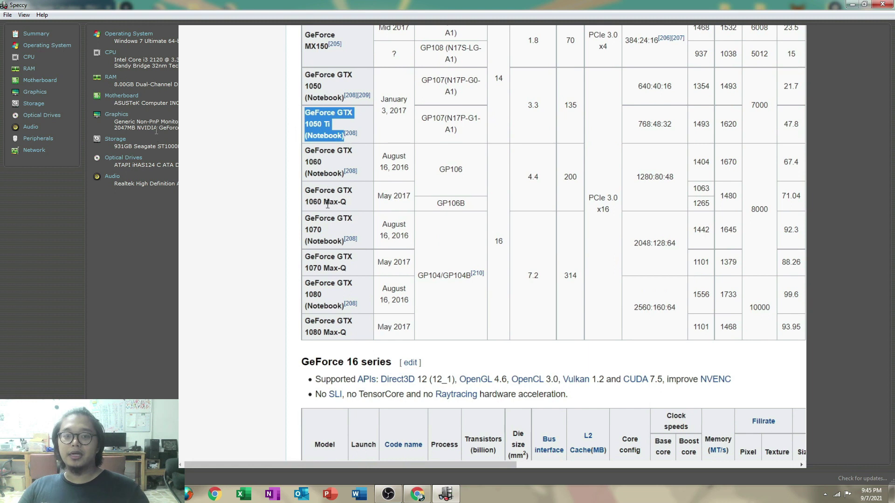
{"action": "scroll", "coordinate": [332, 233], "scroll_direction": "up", "scroll_amount": 2}
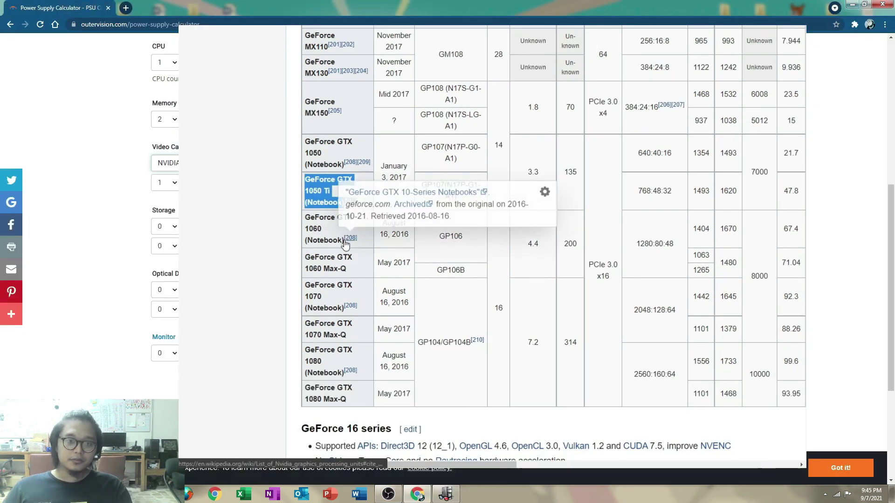
Look over the video card quantities and switch the brand between AMD and NVIDIA, ending on NVIDIA
{"action": "left_click", "coordinate": [165, 182]}
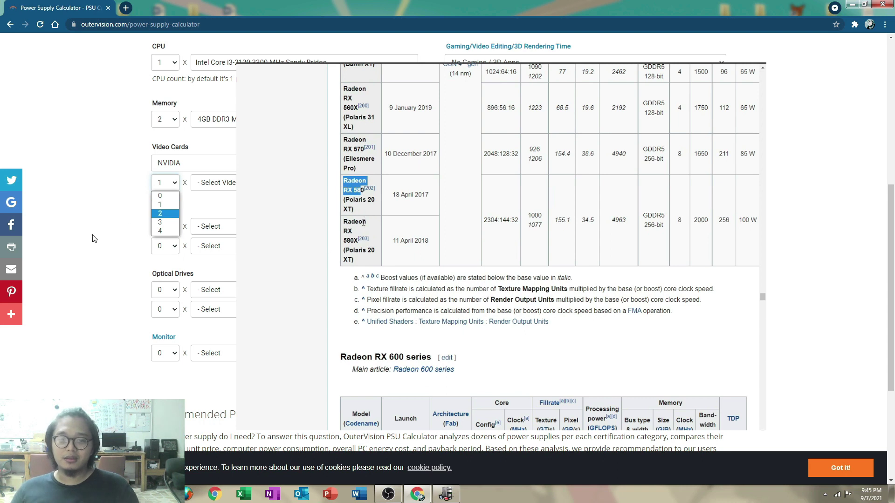
{"action": "left_click", "coordinate": [157, 184]}
{"action": "left_click", "coordinate": [211, 166]}
{"action": "left_click", "coordinate": [207, 185]}
{"action": "left_click", "coordinate": [214, 168]}
{"action": "left_click", "coordinate": [205, 185]}
{"action": "left_click", "coordinate": [209, 161]}
{"action": "left_click", "coordinate": [200, 194]}
{"action": "left_click", "coordinate": [276, 183]}
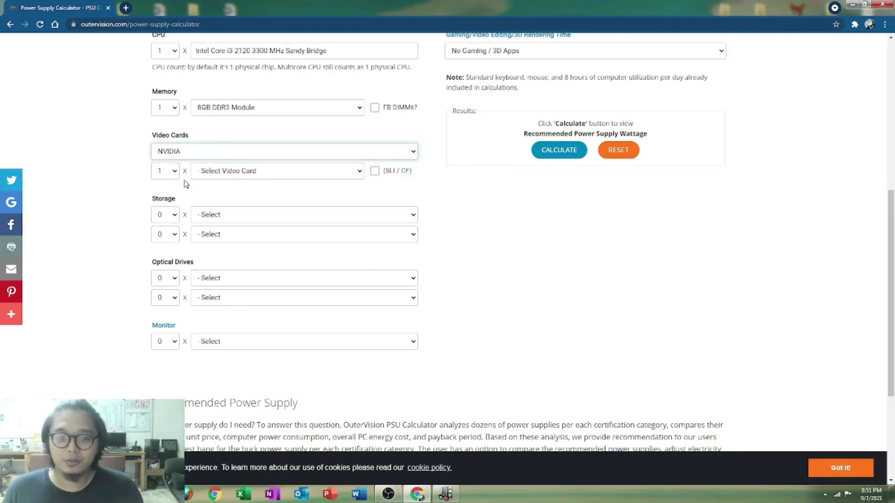
Check the graphics card model in Speccy and set the video card to NVIDIA GeForce GTX 750 Ti
{"action": "left_click", "coordinate": [444, 494]}
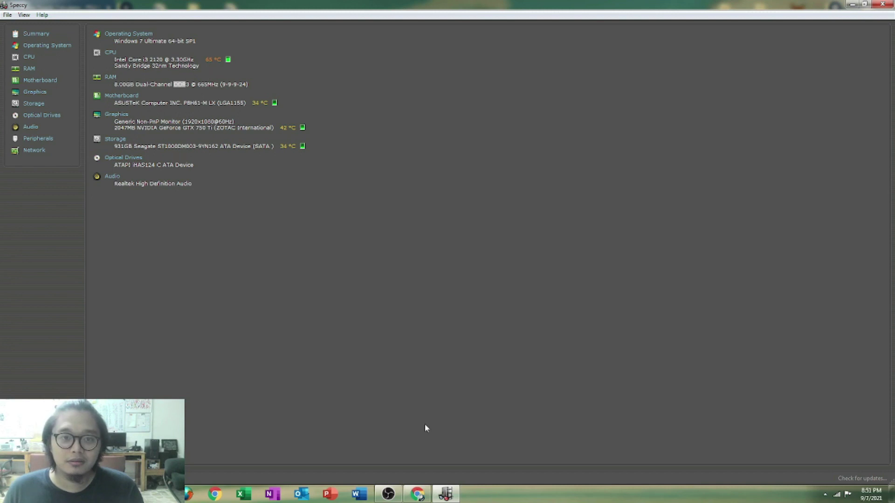
{"action": "mouse_move", "coordinate": [445, 493]}
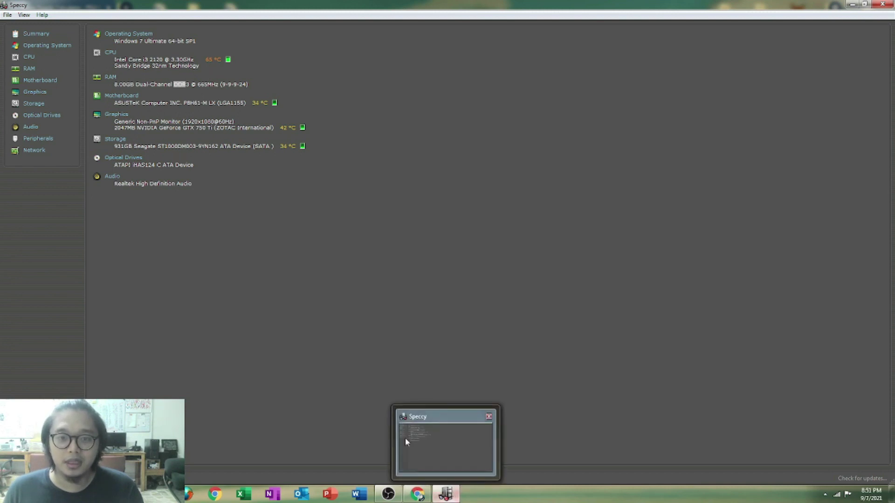
{"action": "left_click_drag", "start_coordinate": [184, 127], "coordinate": [213, 128]}
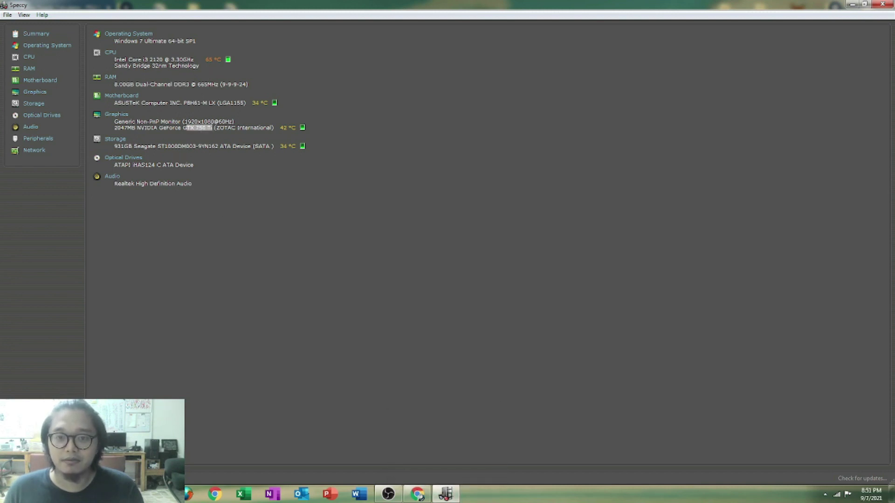
{"action": "left_click", "coordinate": [446, 493]}
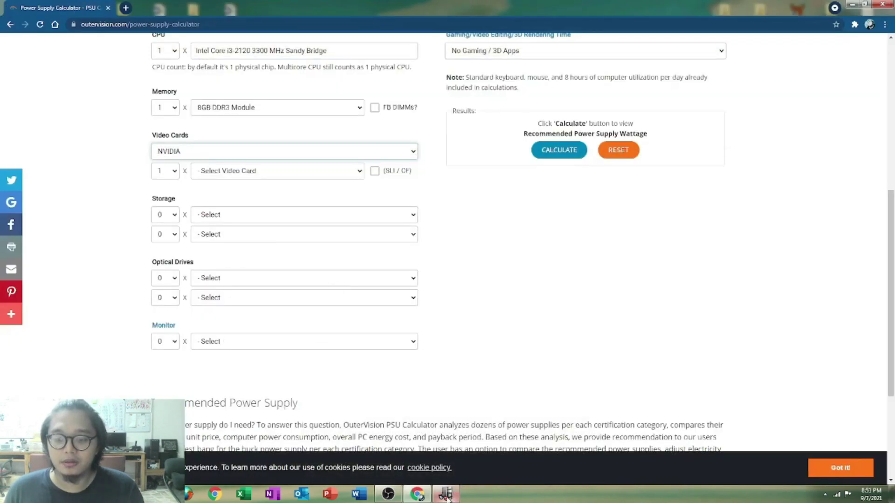
{"action": "left_click", "coordinate": [261, 171]}
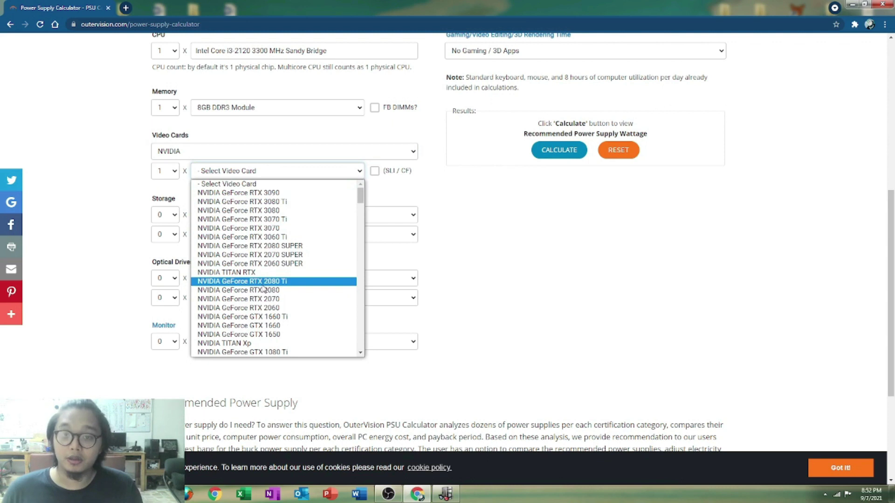
{"action": "scroll", "coordinate": [288, 303], "scroll_direction": "down", "scroll_amount": 5}
{"action": "scroll", "coordinate": [287, 303], "scroll_direction": "down", "scroll_amount": 5}
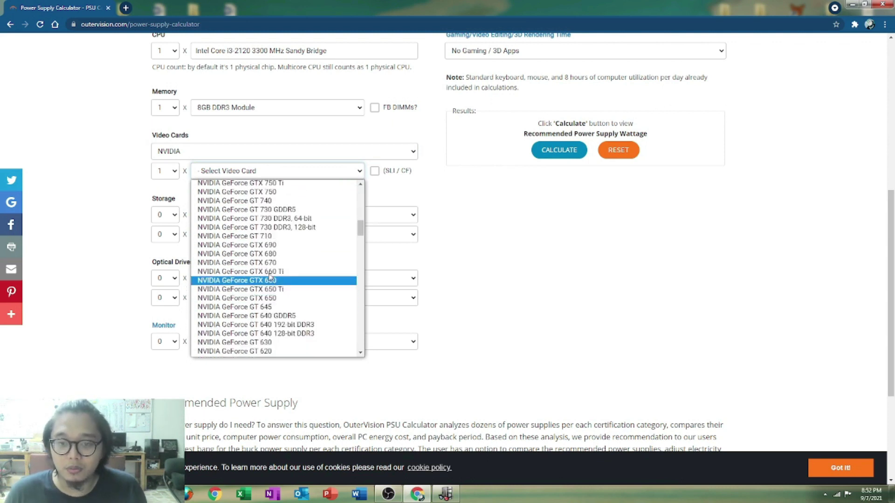
{"action": "left_click", "coordinate": [286, 184]}
Set the first storage drive's quantity to 1 and look through the available drive types
{"action": "left_click", "coordinate": [165, 215]}
{"action": "left_click", "coordinate": [143, 262]}
{"action": "left_click", "coordinate": [172, 219]}
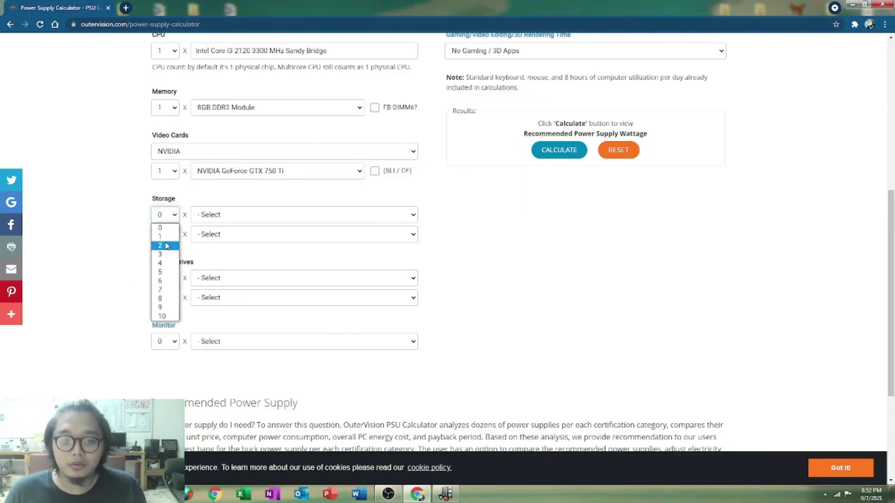
{"action": "left_click", "coordinate": [169, 237]}
{"action": "left_click", "coordinate": [339, 215]}
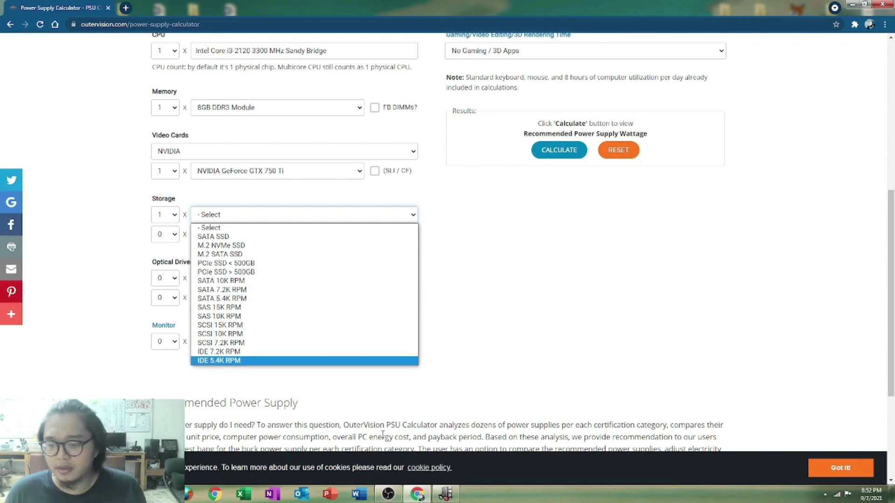
Check the hard drive's interface and speed in Speccy and set the first storage type to SATA 7.2K RPM
{"action": "left_click", "coordinate": [445, 494]}
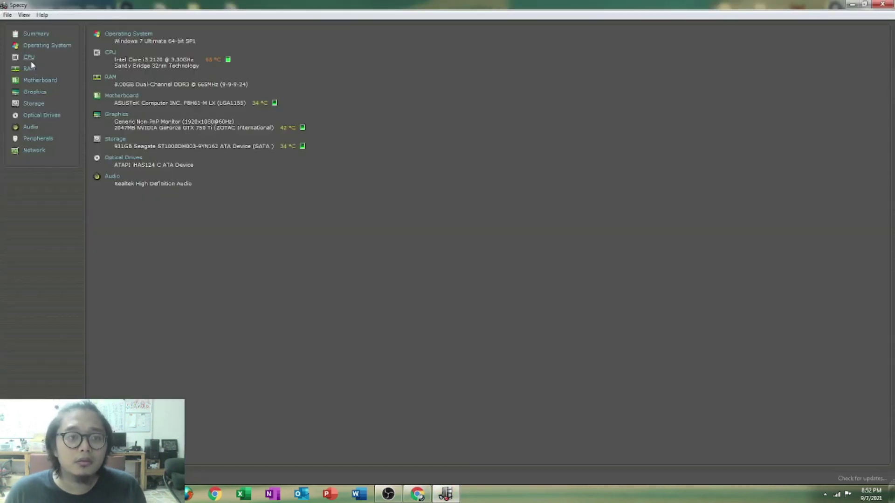
{"action": "left_click", "coordinate": [35, 104]}
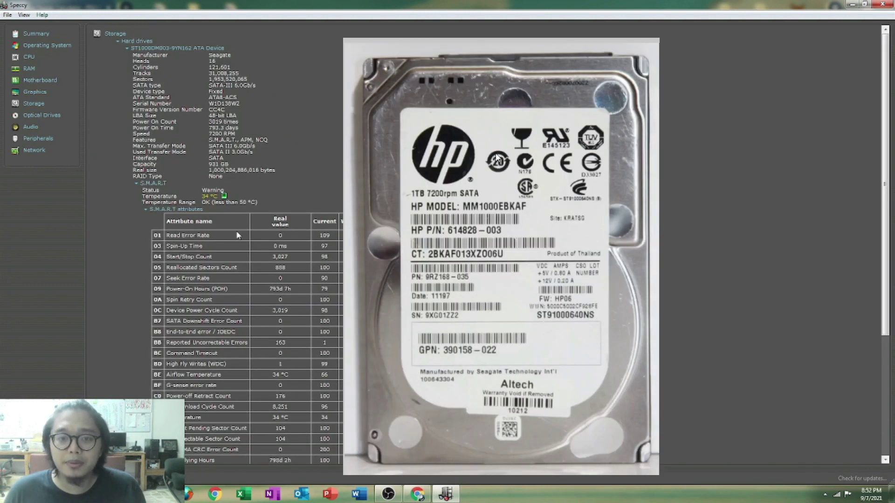
{"action": "mouse_move", "coordinate": [499, 148]}
{"action": "left_mouse_down"}
{"action": "mouse_move", "coordinate": [448, 190]}
{"action": "mouse_move", "coordinate": [459, 187]}
{"action": "mouse_move", "coordinate": [457, 199]}
{"action": "left_mouse_up"}
{"action": "key", "text": "e"}
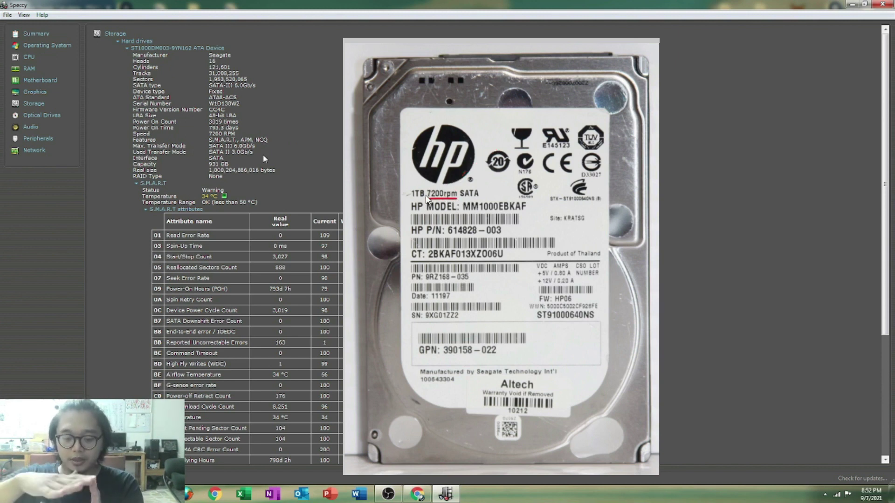
{"action": "mouse_move", "coordinate": [425, 188]}
{"action": "left_mouse_down"}
{"action": "mouse_move", "coordinate": [424, 197]}
{"action": "mouse_move", "coordinate": [465, 188]}
{"action": "mouse_move", "coordinate": [466, 203]}
{"action": "left_mouse_up"}
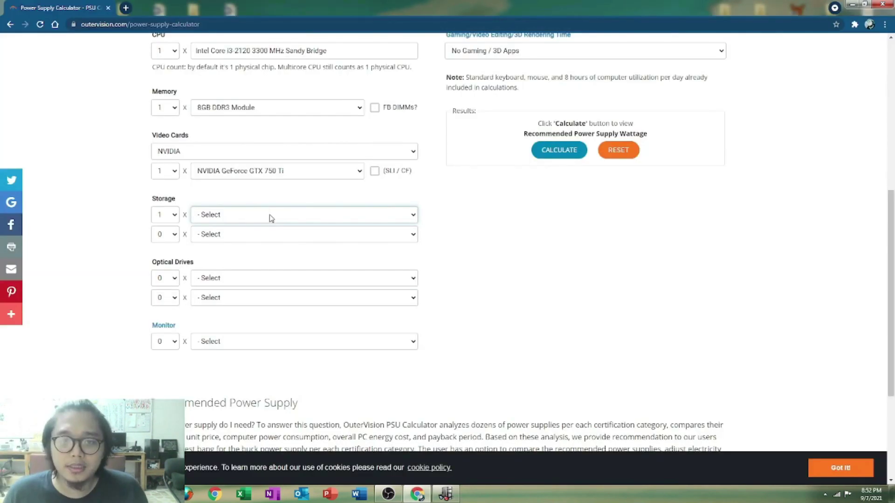
{"action": "left_click", "coordinate": [267, 216]}
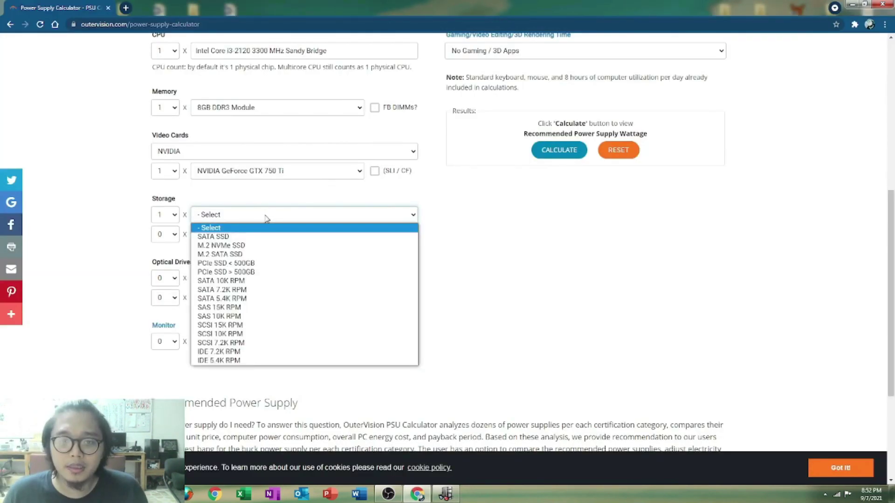
{"action": "left_click", "coordinate": [259, 289]}
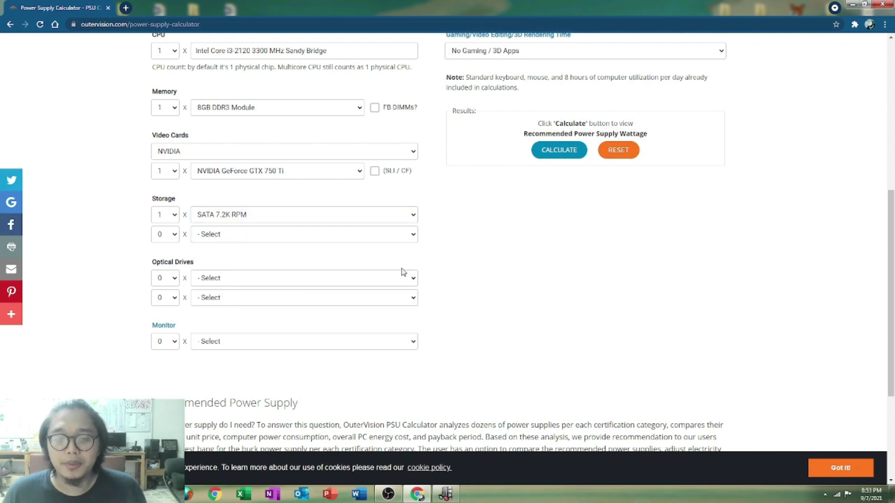
{"action": "scroll", "coordinate": [401, 271], "scroll_direction": "down", "scroll_amount": 1}
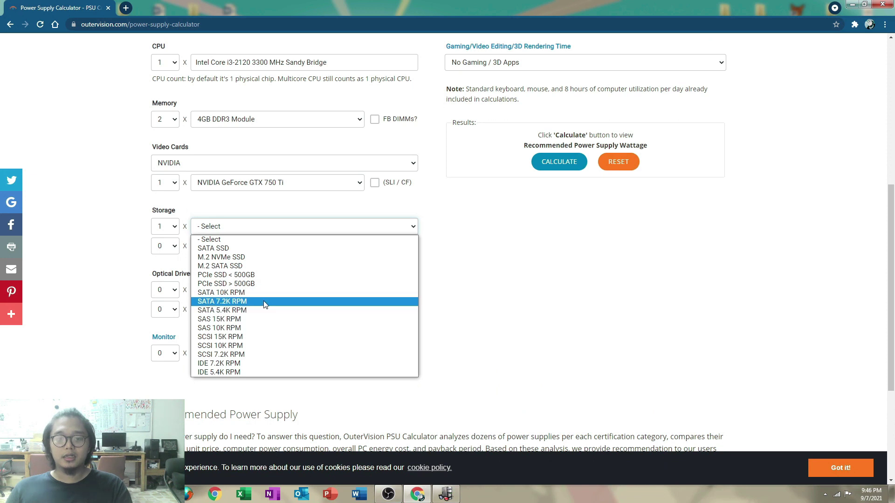
{"action": "left_click", "coordinate": [264, 301]}
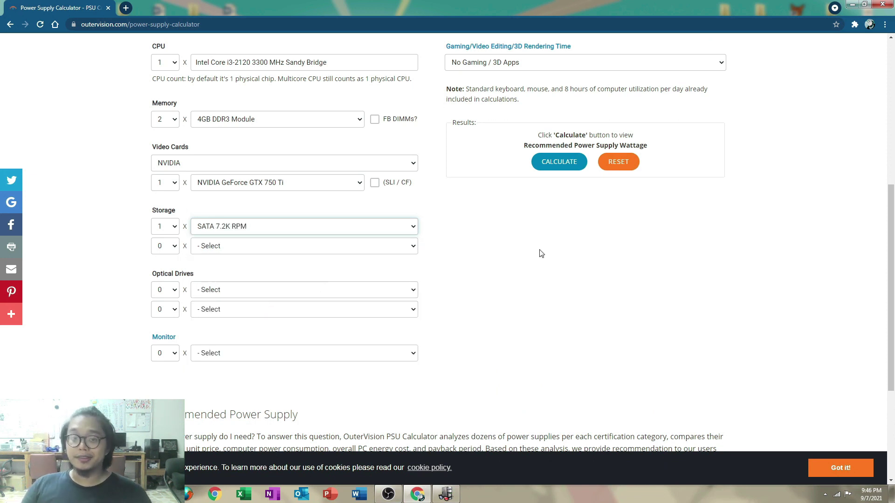
Set the monitor to 1 x LED 24 inches
{"action": "scroll", "coordinate": [210, 226], "scroll_direction": "down", "scroll_amount": 4}
{"action": "scroll", "coordinate": [194, 177], "scroll_direction": "up", "scroll_amount": 2}
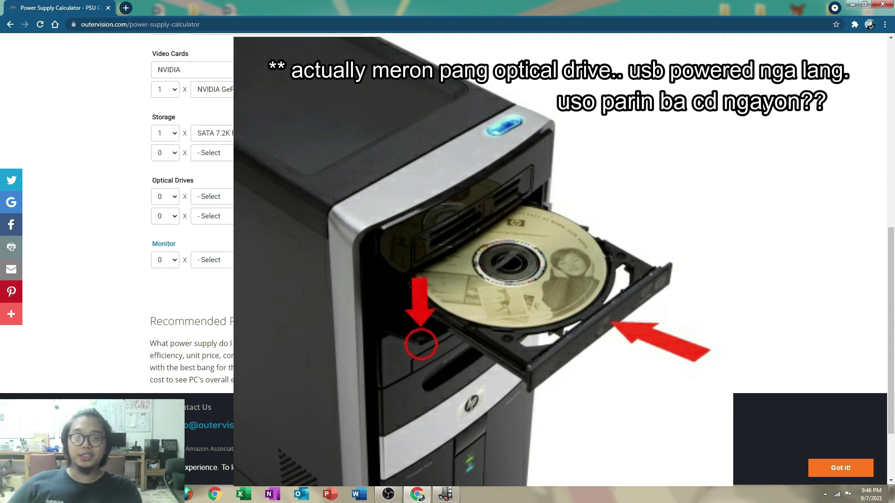
{"action": "scroll", "coordinate": [194, 181], "scroll_direction": "down", "scroll_amount": 1}
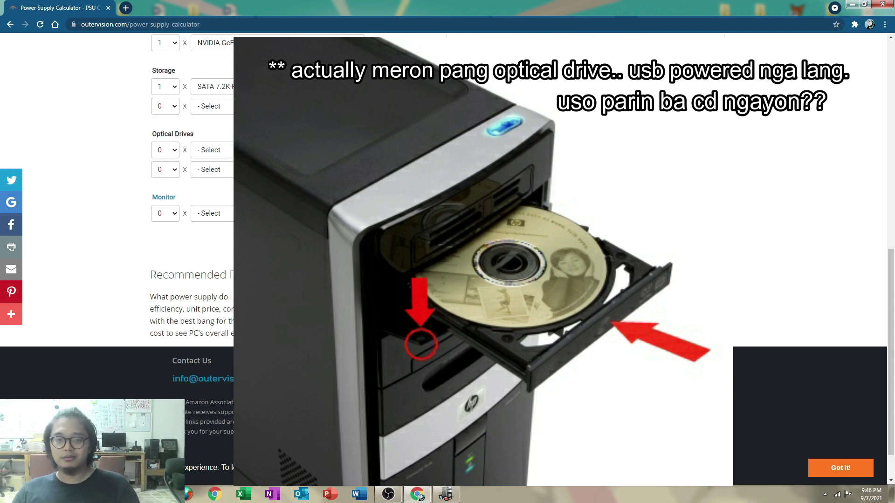
{"action": "left_click", "coordinate": [177, 215]}
{"action": "left_click", "coordinate": [163, 234]}
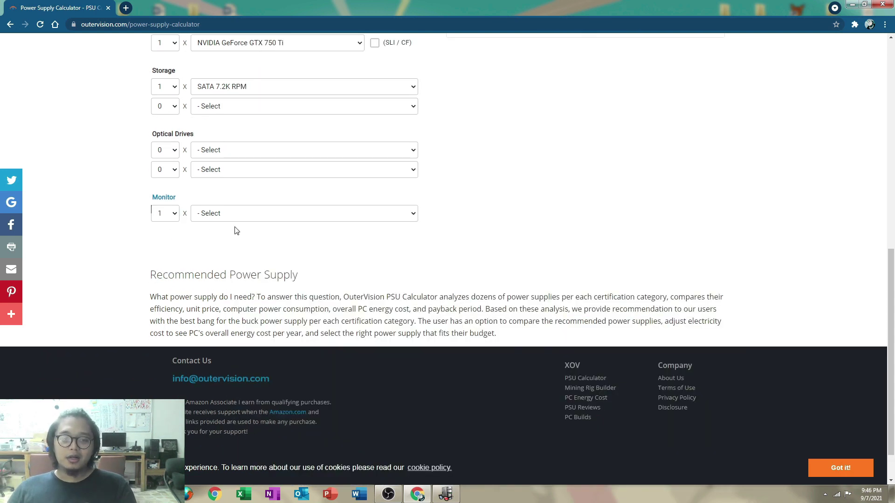
{"action": "left_click", "coordinate": [236, 219]}
{"action": "left_click", "coordinate": [238, 298]}
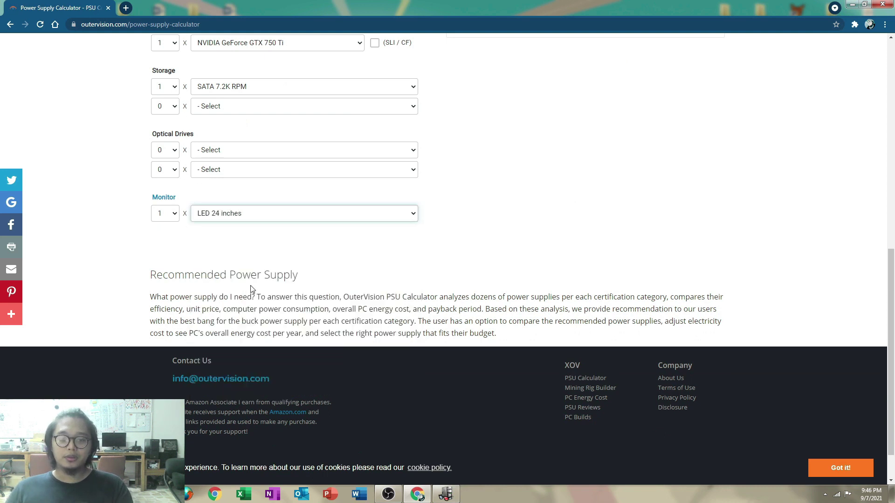
Set the computer utilization time to 16 hours per day
{"action": "scroll", "coordinate": [480, 196], "scroll_direction": "up", "scroll_amount": 8}
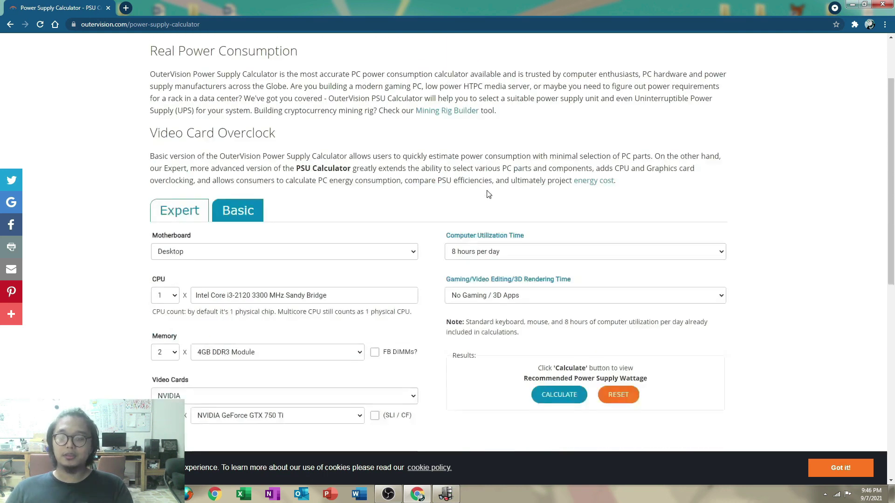
{"action": "left_click", "coordinate": [493, 254]}
{"action": "left_click", "coordinate": [501, 302]}
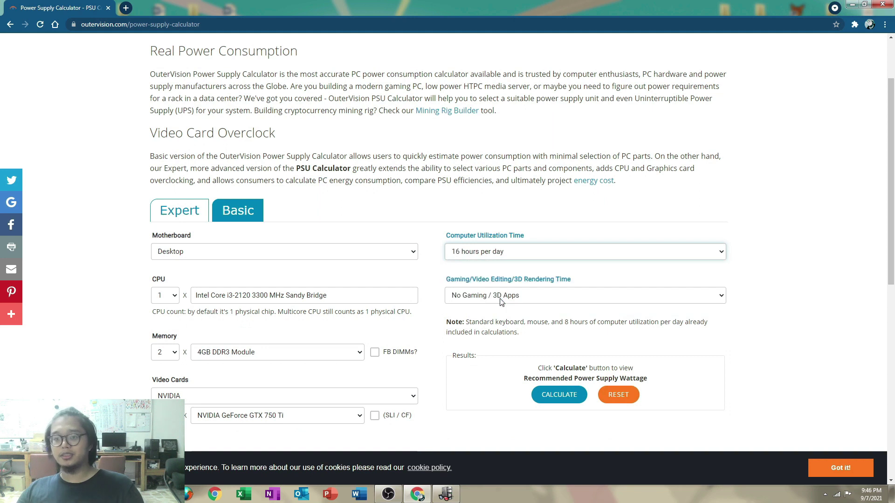
Set the gaming, video editing and 3D rendering time to 8 hours per day
{"action": "left_click", "coordinate": [669, 298]}
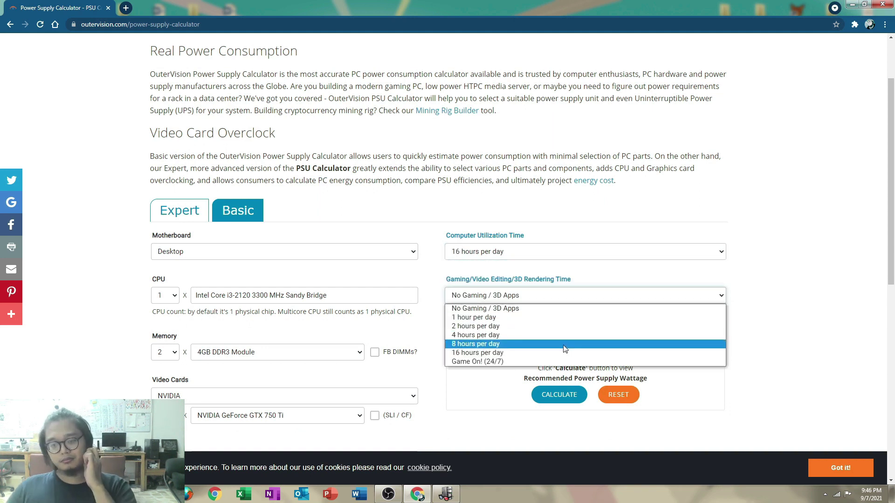
{"action": "scroll", "coordinate": [513, 238], "scroll_direction": "down", "scroll_amount": 2}
{"action": "left_click", "coordinate": [514, 238]}
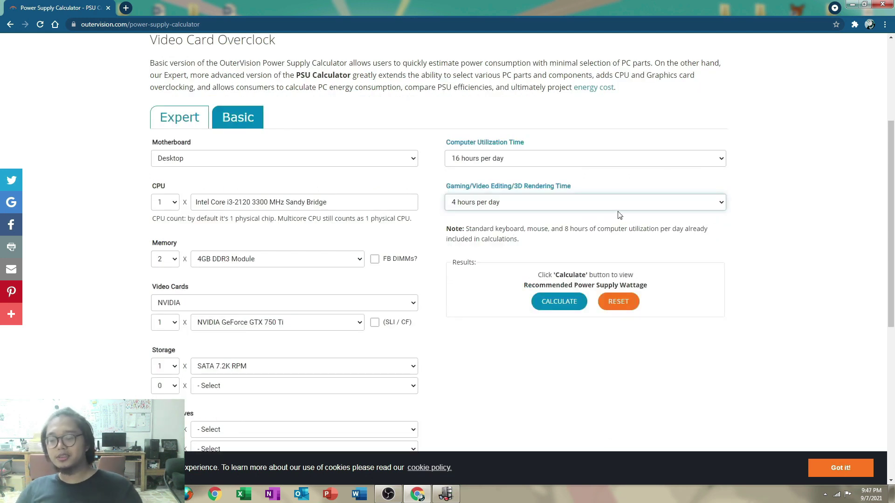
{"action": "left_click", "coordinate": [619, 205]}
{"action": "left_click", "coordinate": [575, 258]}
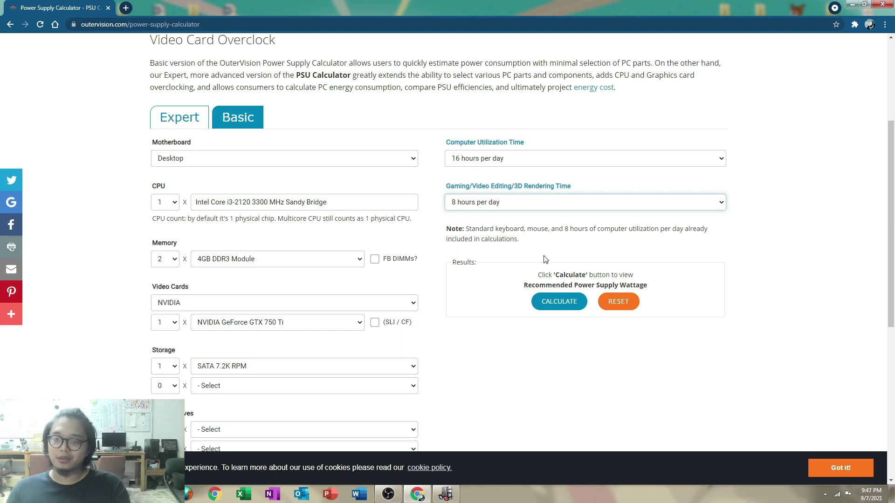
Calculate the PC's power requirement and check the recommended PSU wattage in the results
{"action": "left_click", "coordinate": [560, 303]}
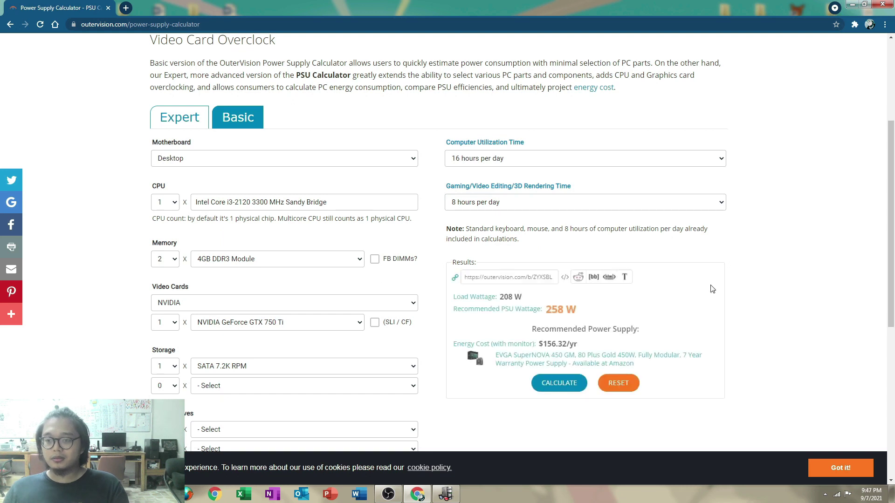
{"action": "scroll", "coordinate": [712, 289], "scroll_direction": "down", "scroll_amount": 2}
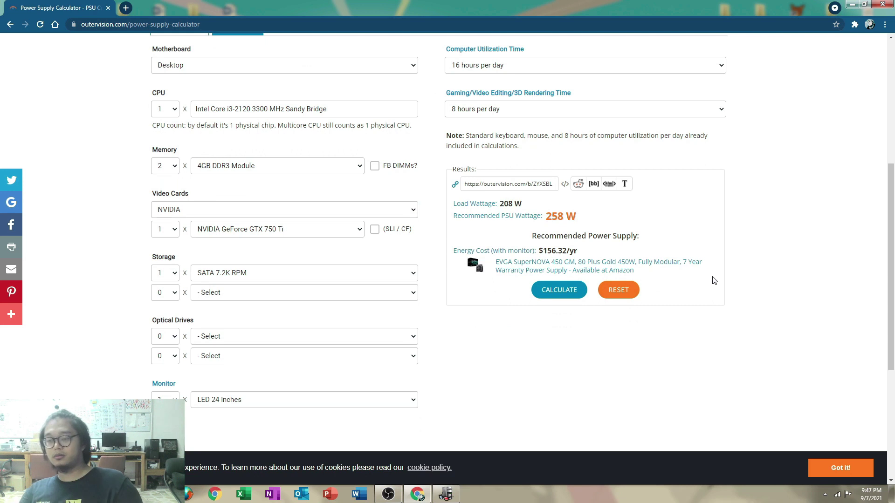
{"action": "scroll", "coordinate": [714, 280], "scroll_direction": "up", "scroll_amount": 2}
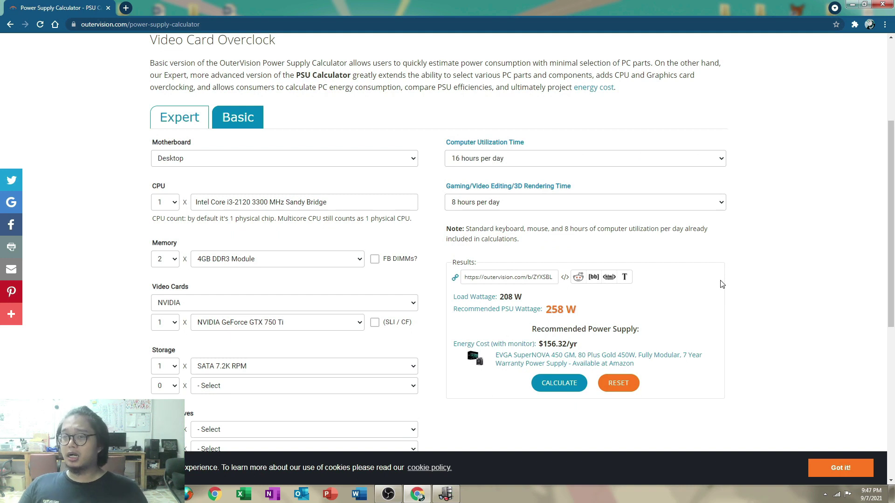
{"action": "left_click_drag", "start_coordinate": [580, 310], "coordinate": [548, 315]}
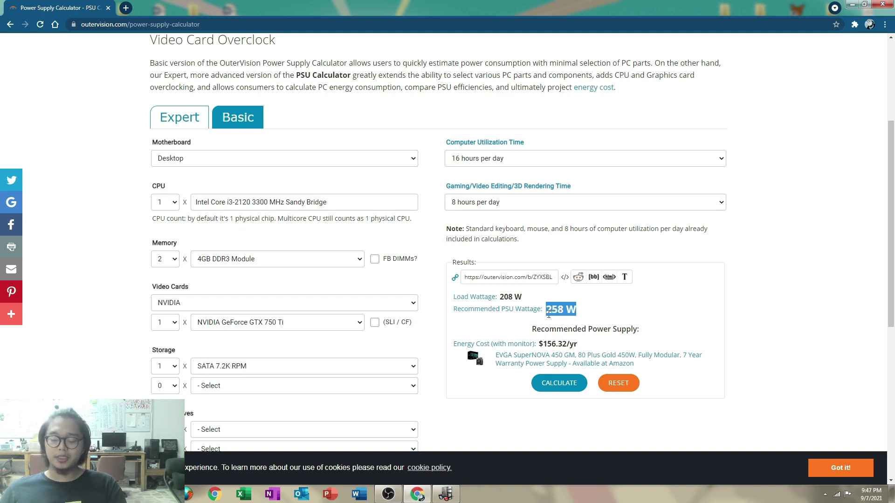
{"action": "left_click", "coordinate": [579, 321]}
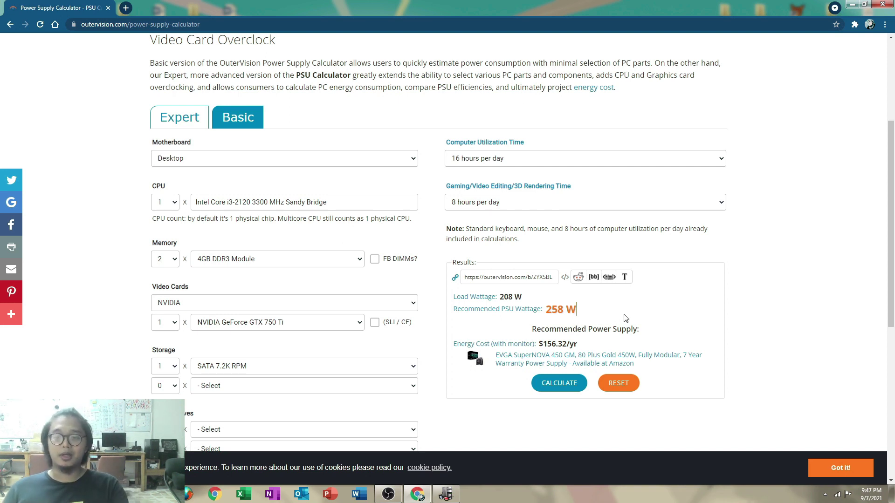
{"action": "double_click", "coordinate": [572, 310]}
{"action": "left_click", "coordinate": [589, 310]}
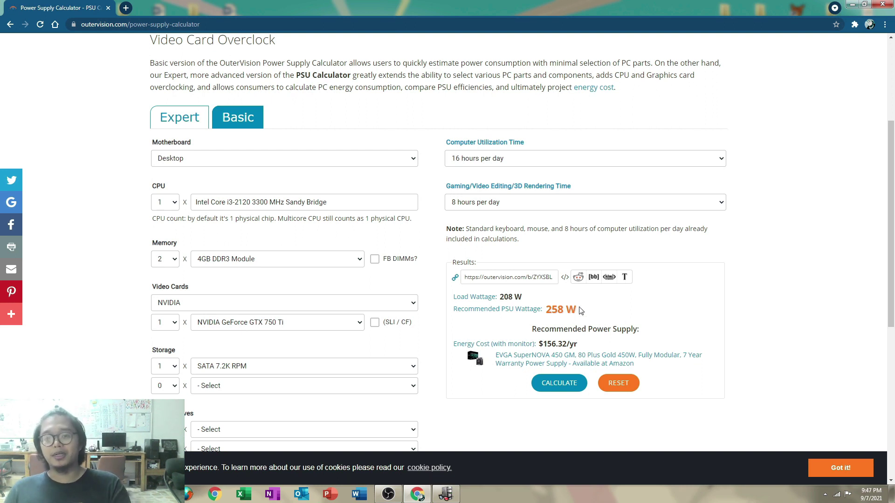
{"action": "scroll", "coordinate": [550, 356], "scroll_direction": "down", "scroll_amount": 2}
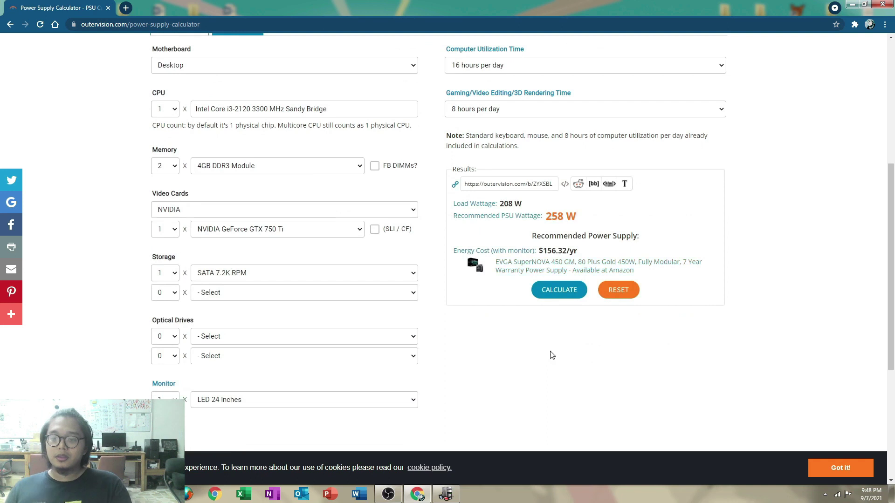
{"action": "scroll", "coordinate": [559, 368], "scroll_direction": "up", "scroll_amount": 2}
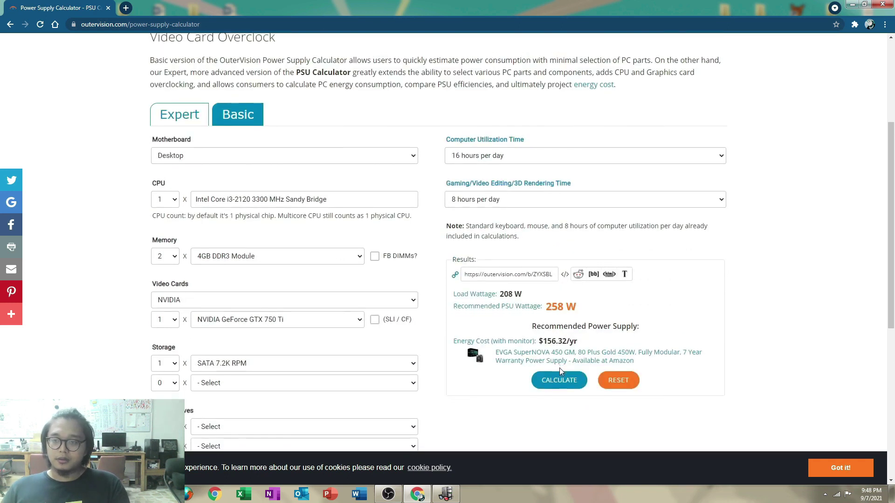
{"action": "scroll", "coordinate": [559, 368], "scroll_direction": "down", "scroll_amount": 1}
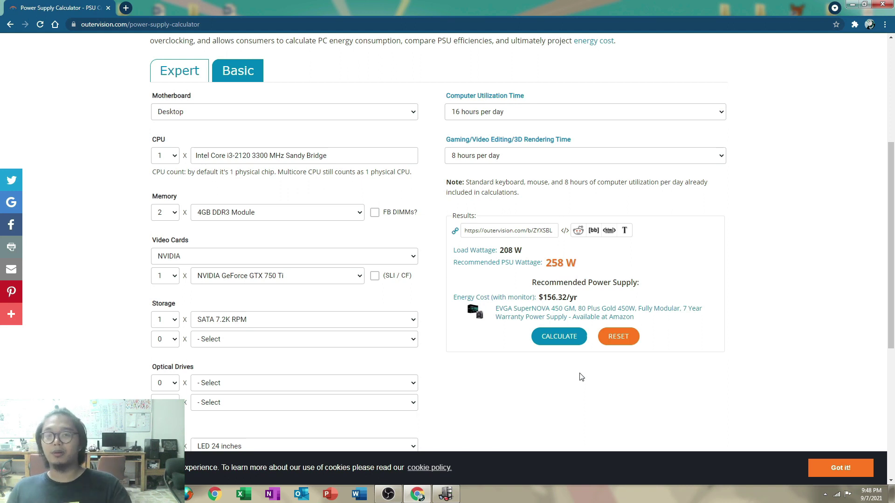
{"action": "scroll", "coordinate": [576, 387], "scroll_direction": "down", "scroll_amount": 3}
{"action": "scroll", "coordinate": [576, 387], "scroll_direction": "up", "scroll_amount": 3}
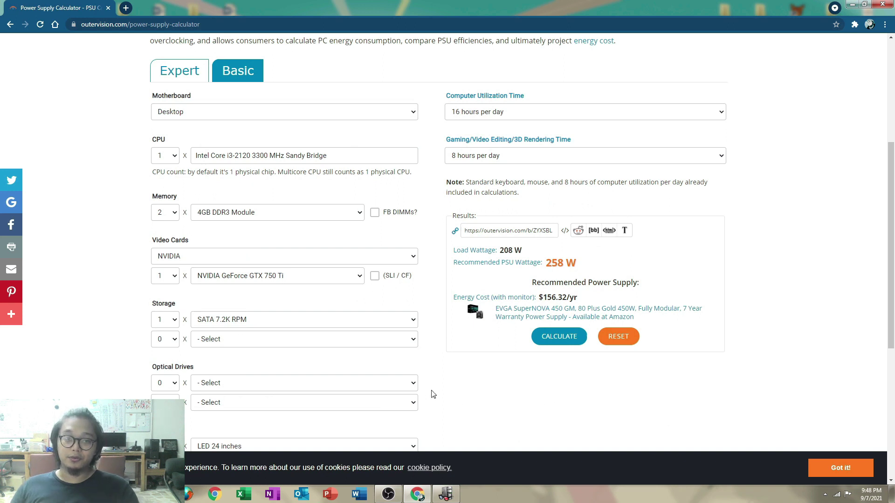
{"action": "scroll", "coordinate": [456, 358], "scroll_direction": "down", "scroll_amount": 5}
{"action": "scroll", "coordinate": [390, 467], "scroll_direction": "up", "scroll_amount": 6}
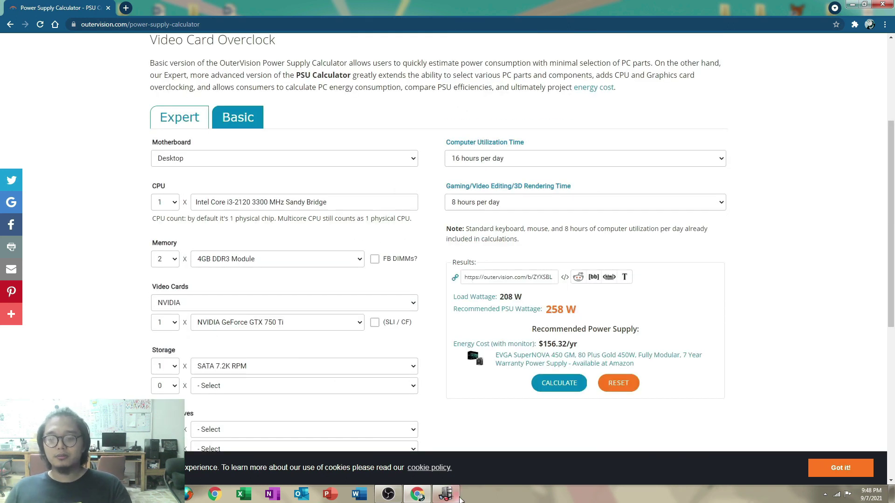